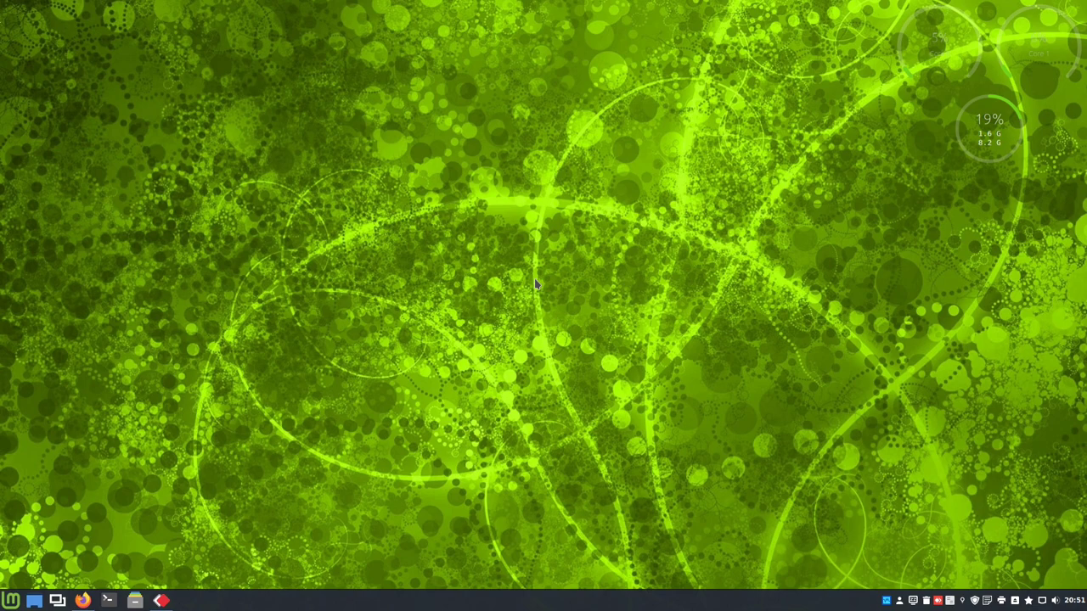
Open Firefox, go to unetbootin.github.io and open the site's Linux download page
{"action": "left_click", "coordinate": [84, 600]}
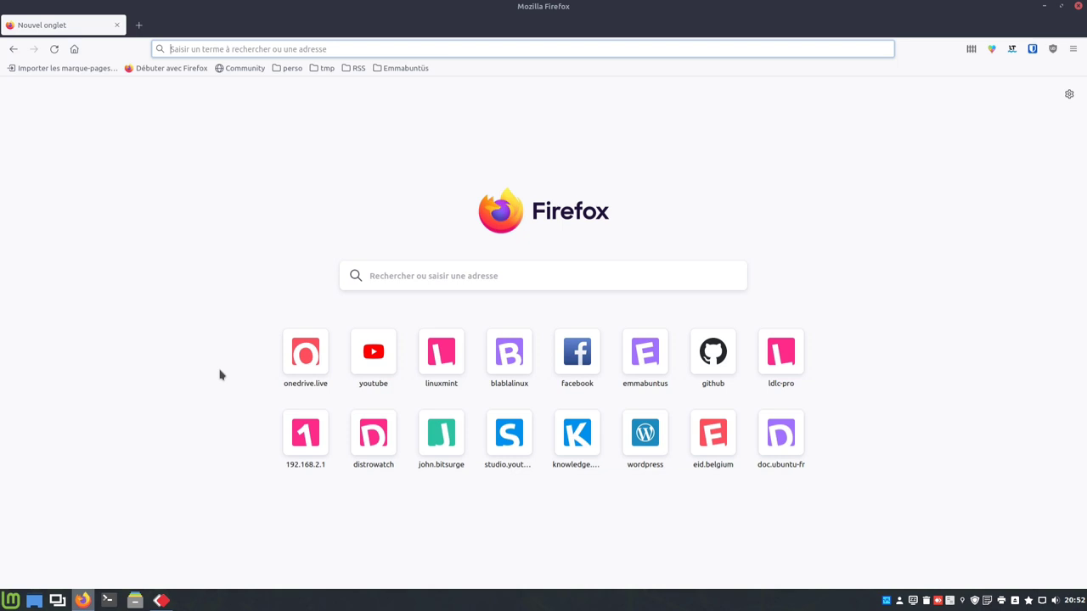
{"action": "left_click", "coordinate": [441, 281]}
{"action": "type", "text": "unetbootin.github.io/"}
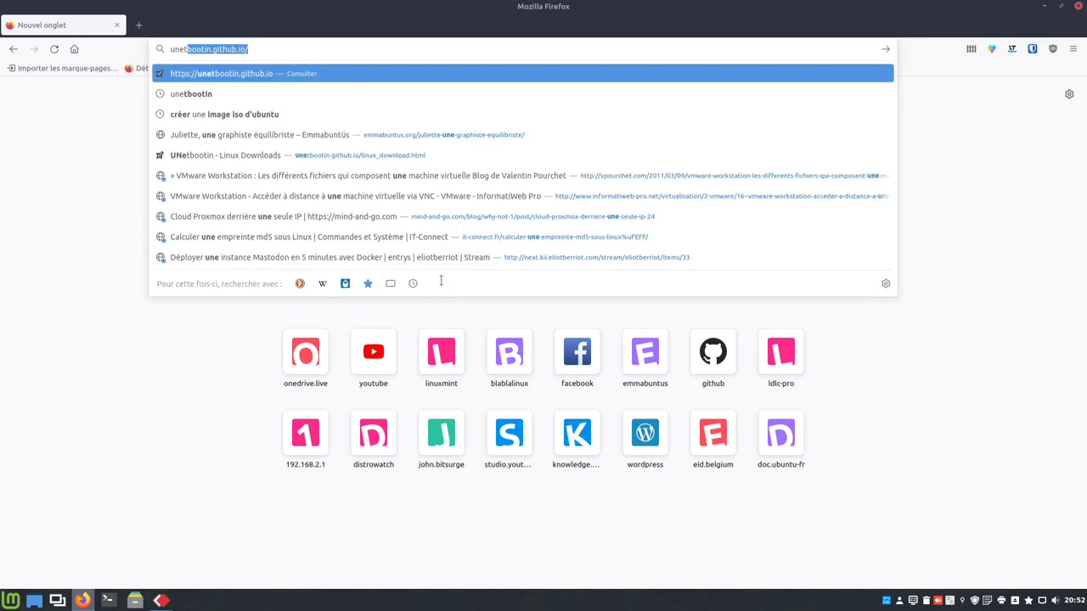
{"action": "key", "text": "Return"}
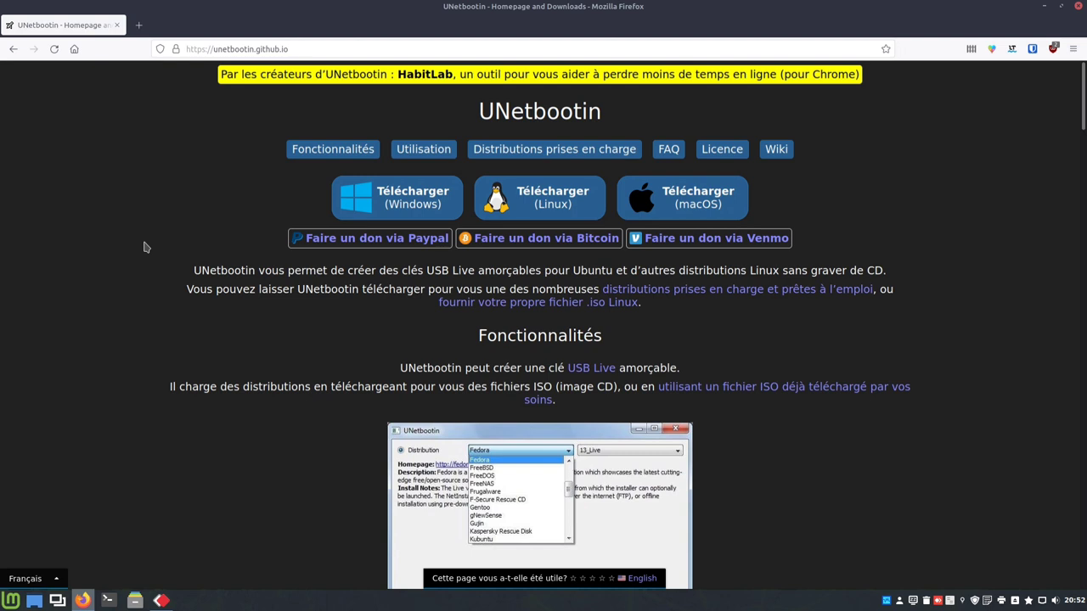
{"action": "left_click", "coordinate": [568, 202]}
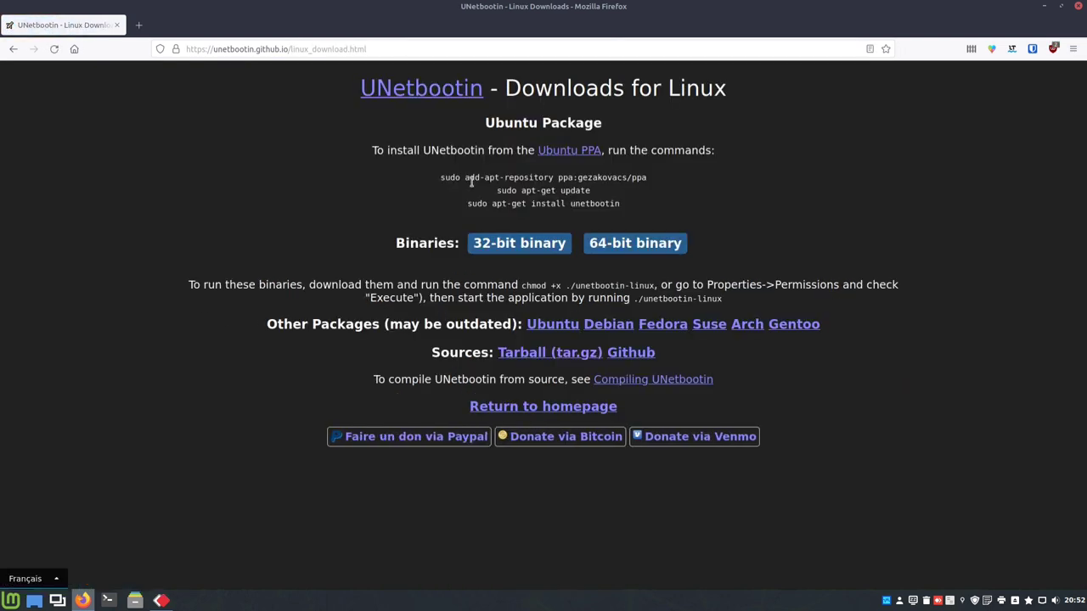
Copy the command "sudo add-apt-repository ppa:gezakovacs/ppa" from the Ubuntu Package instructions and open a terminal
{"action": "left_click_drag", "start_coordinate": [441, 179], "coordinate": [653, 185]}
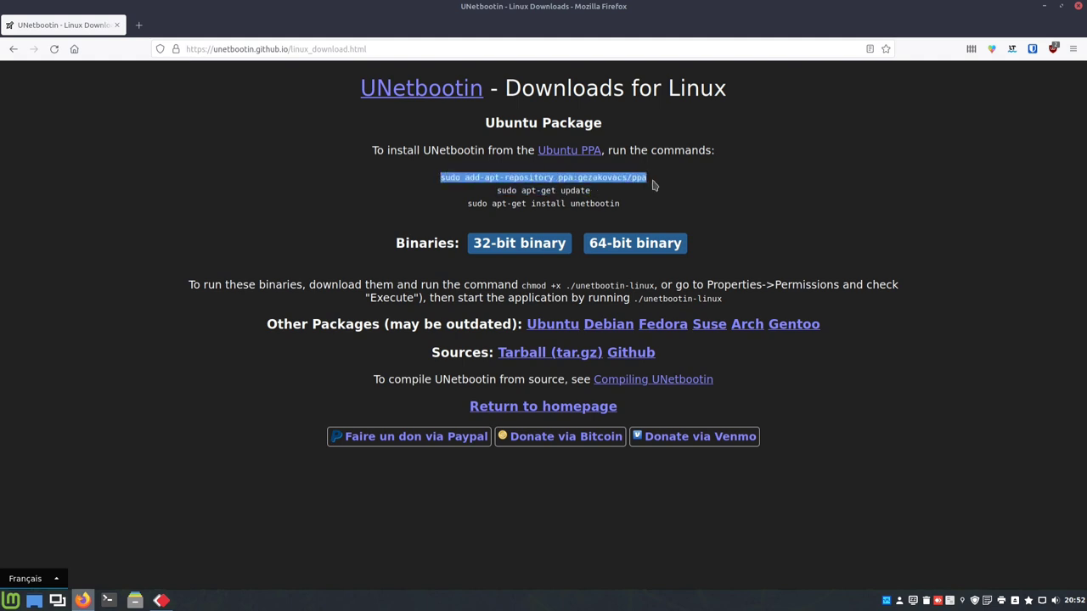
{"action": "right_click", "coordinate": [639, 172]}
{"action": "left_click", "coordinate": [647, 181]}
{"action": "left_click", "coordinate": [108, 600]}
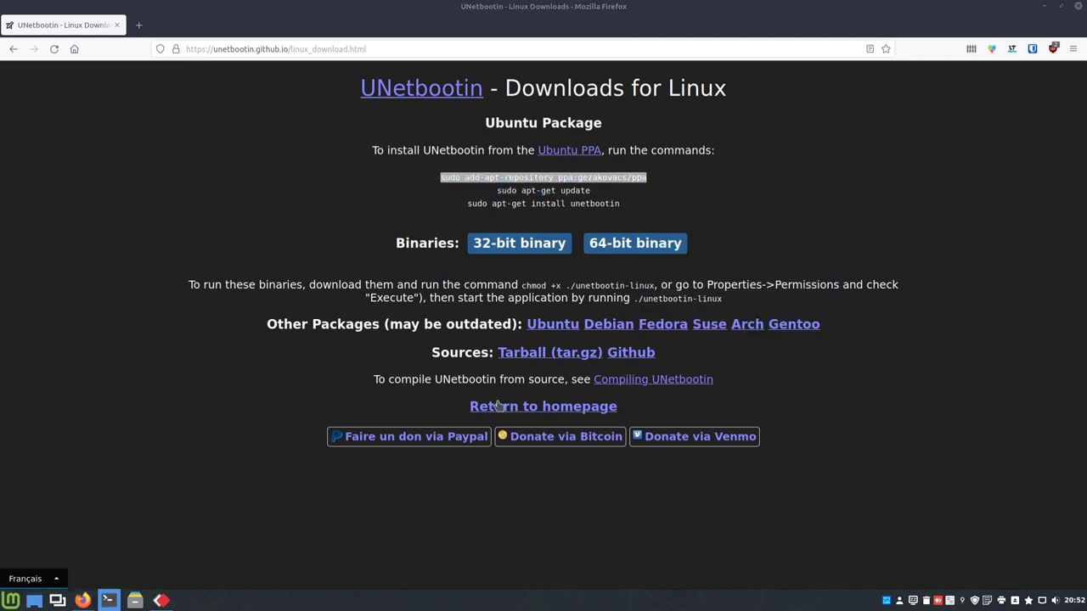
Run the copied add-apt-repository command in the terminal, enter the sudo password and accept adding the PPA
{"action": "right_click", "coordinate": [567, 415]}
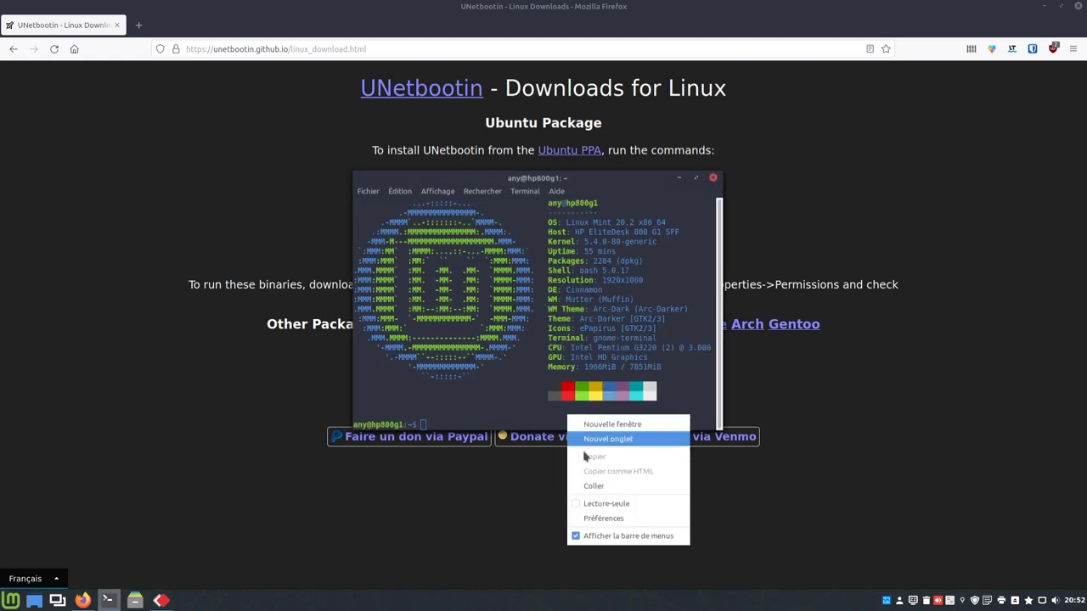
{"action": "left_click", "coordinate": [593, 486]}
{"action": "key", "text": "Return"}
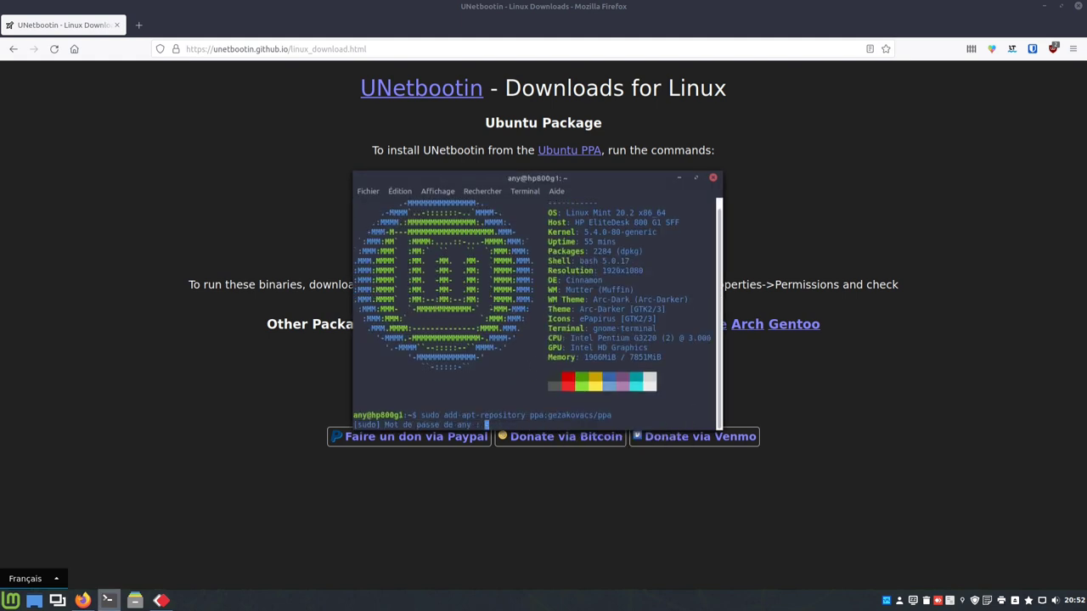
{"action": "type", "text": "********"}
{"action": "key", "text": "Return"}
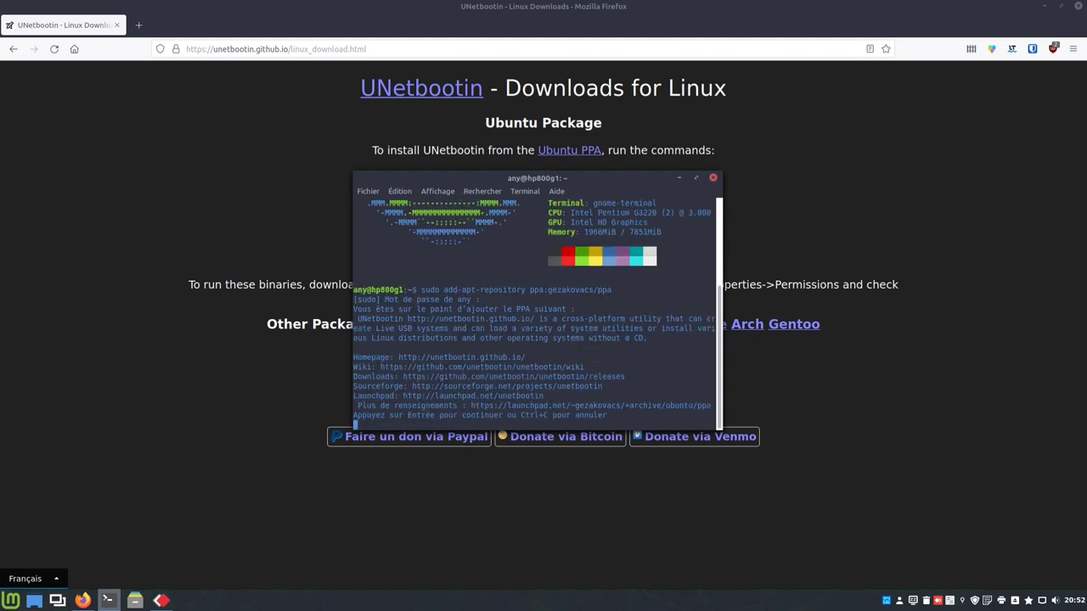
{"action": "key", "text": "Return"}
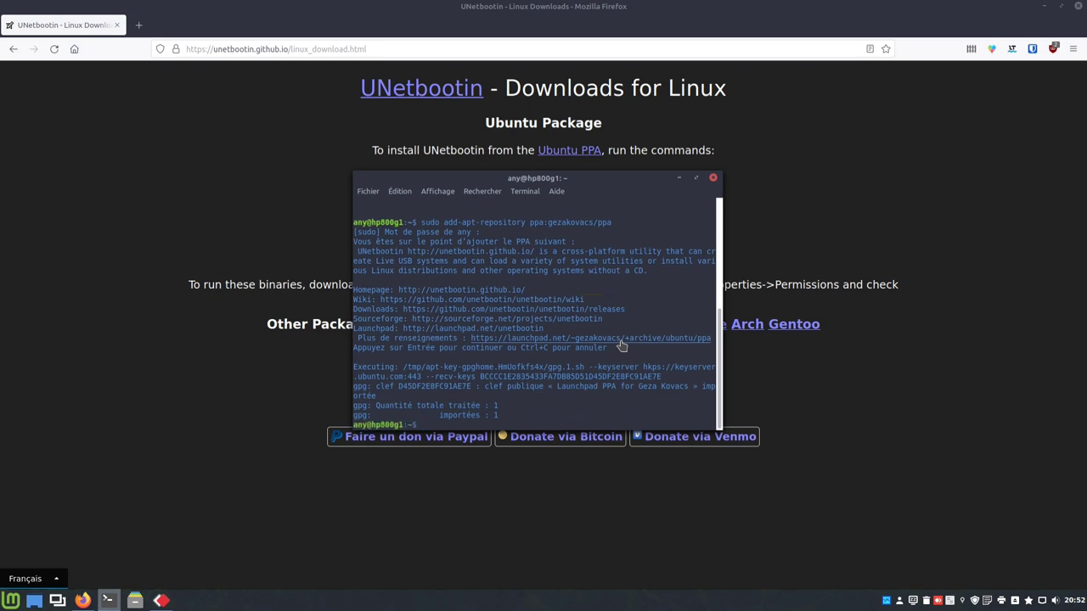
Refresh the package lists with "sudo apt update"
{"action": "type", "text": "sudo apt up"}
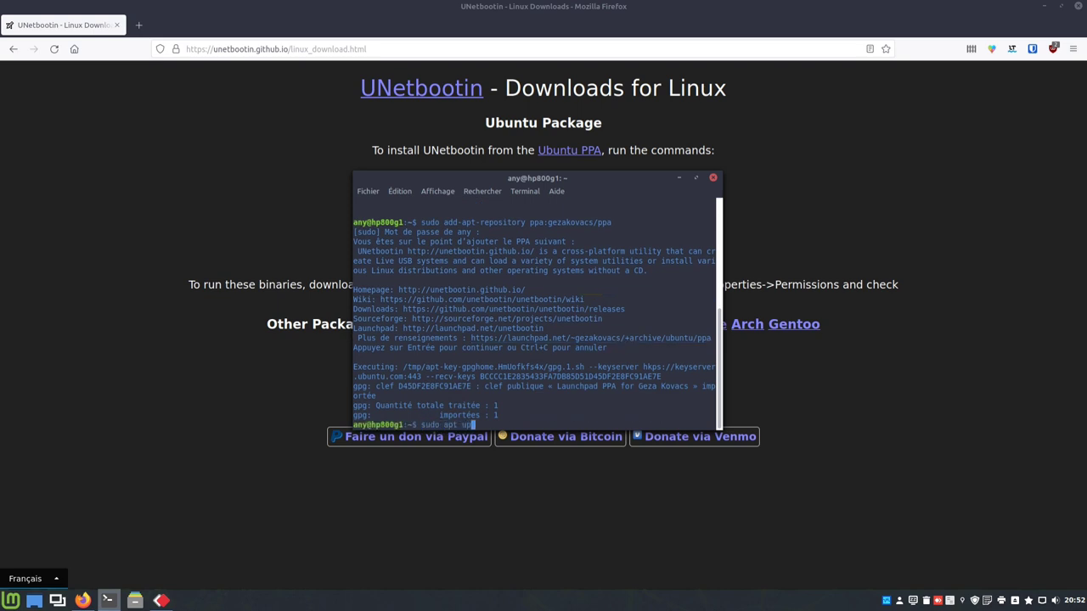
{"action": "type", "text": "date"}
{"action": "key", "text": "Return"}
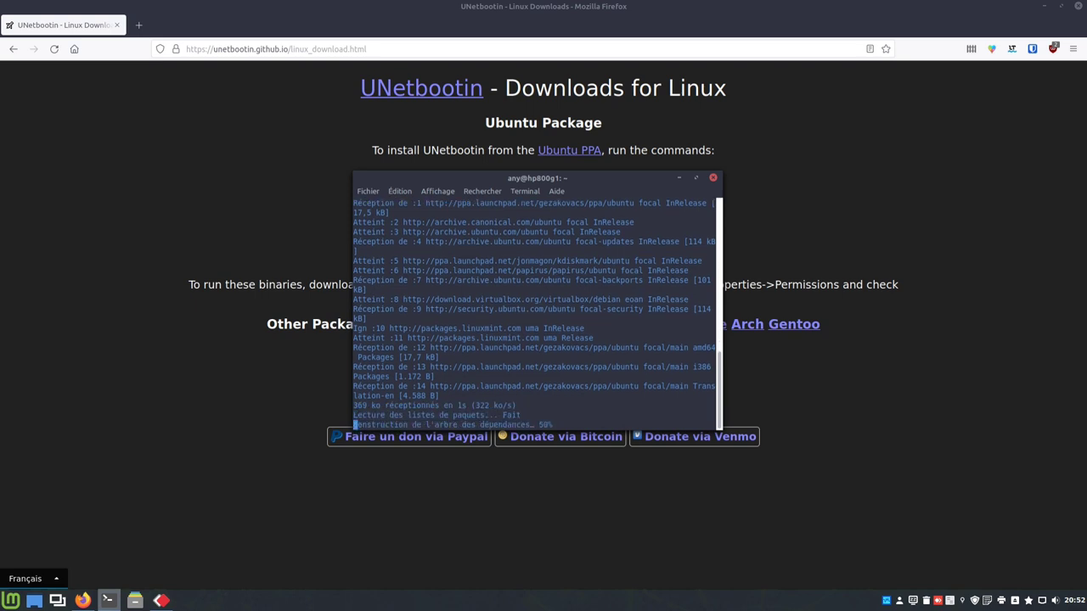
Install UNetbootin with "sudo apt install unetbootin" and accept the installation
{"action": "type", "text": "sudo a"}
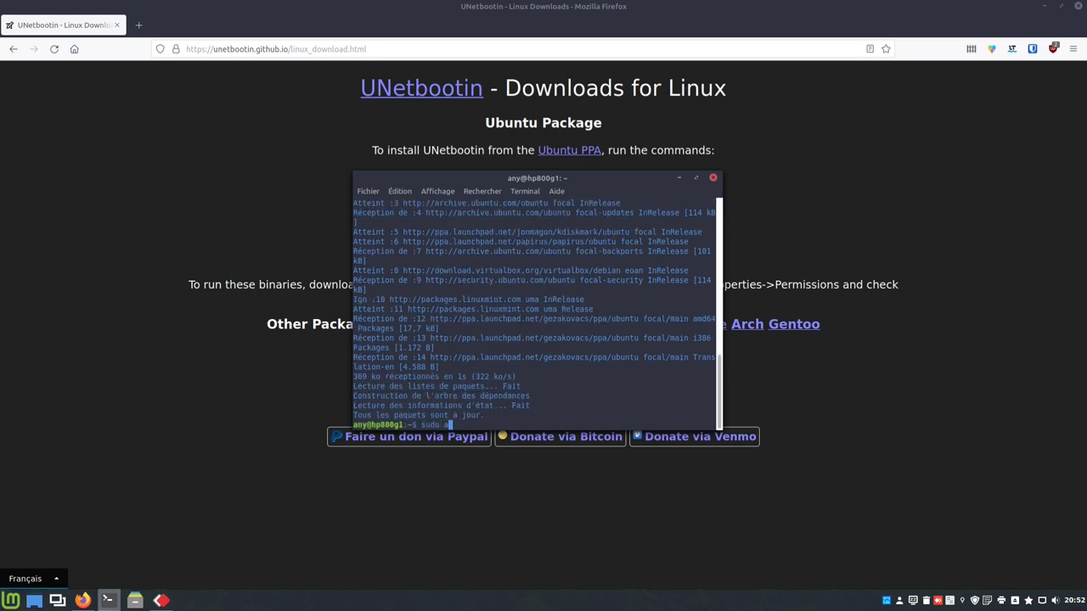
{"action": "type", "text": "pt install unetbootin"}
{"action": "key", "text": "Return"}
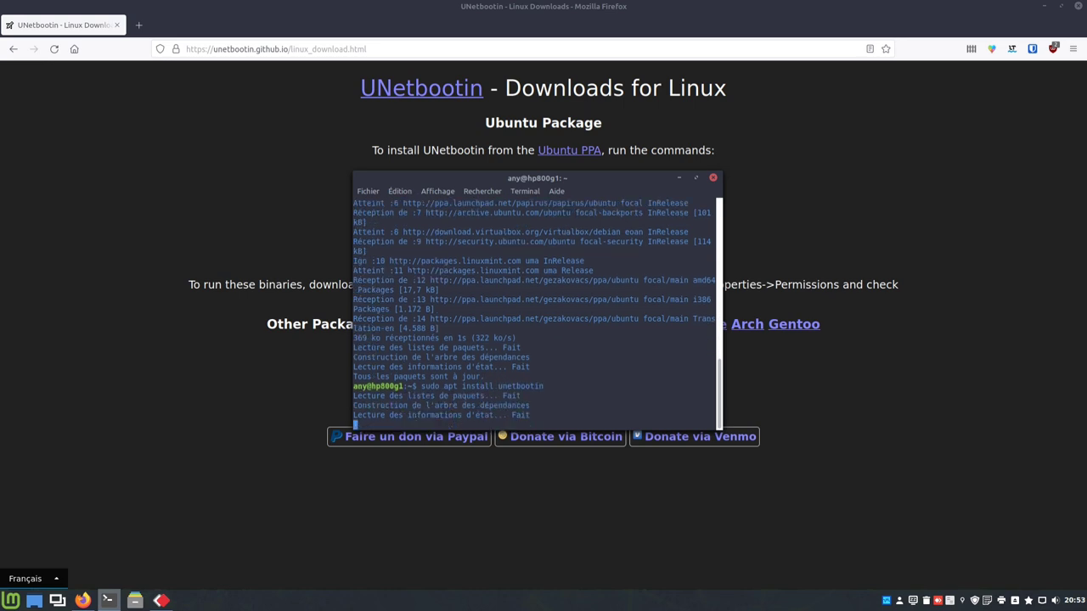
{"action": "key", "text": "Return"}
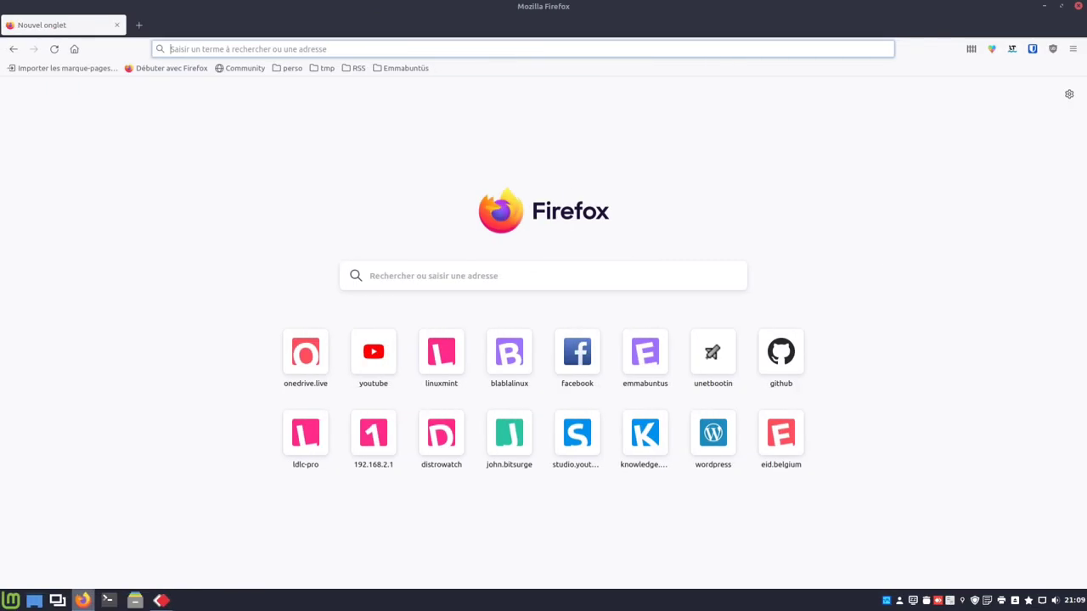
Search the web in Firefox for "hp 6000 pro sff bios"
{"action": "left_click", "coordinate": [619, 276]}
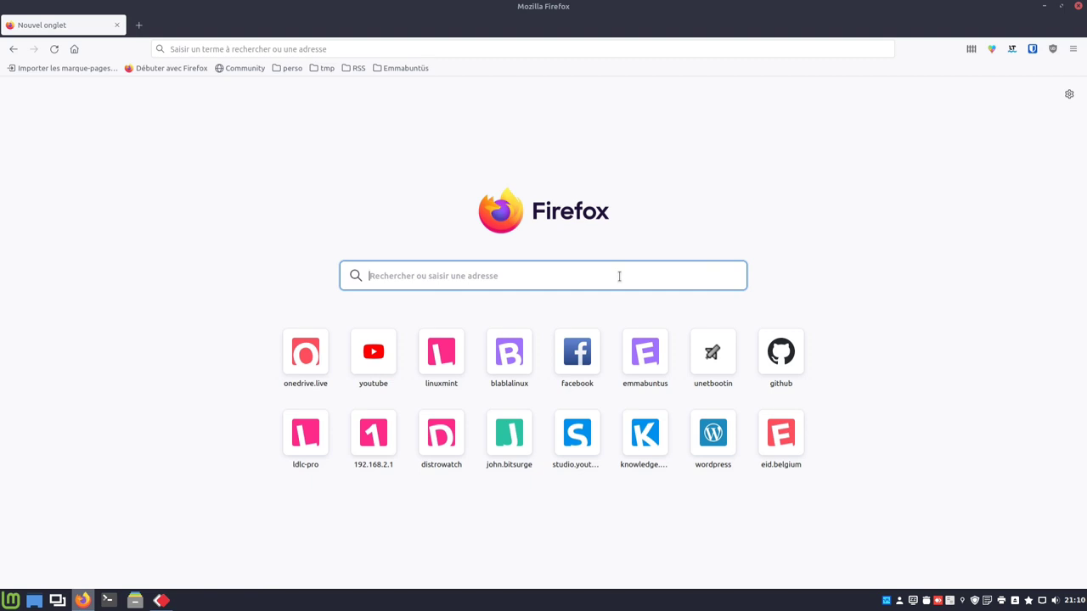
{"action": "type", "text": "hp "}
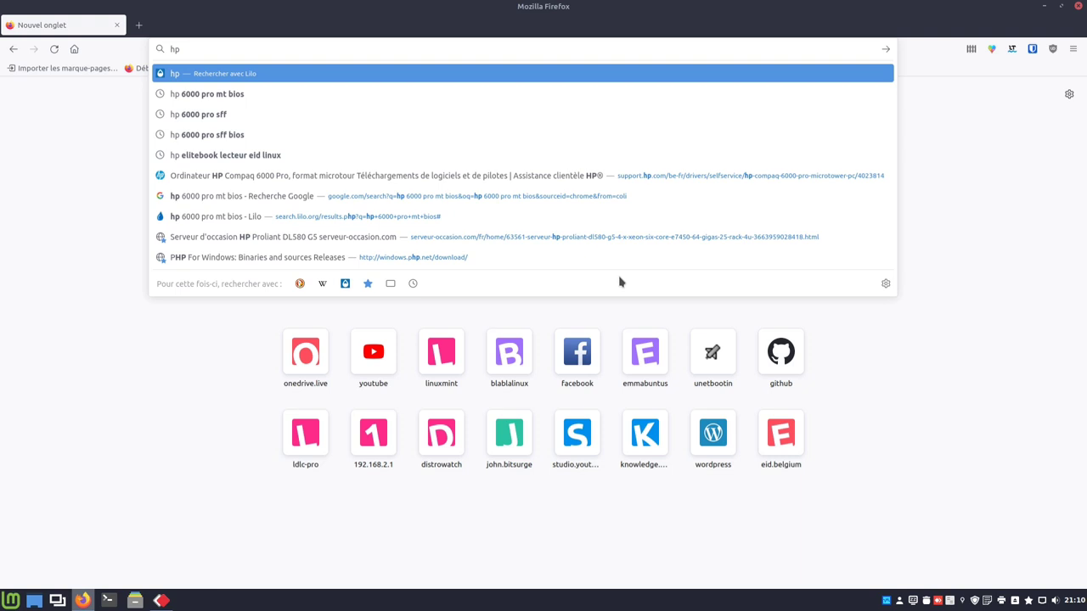
{"action": "type", "text": "6000"}
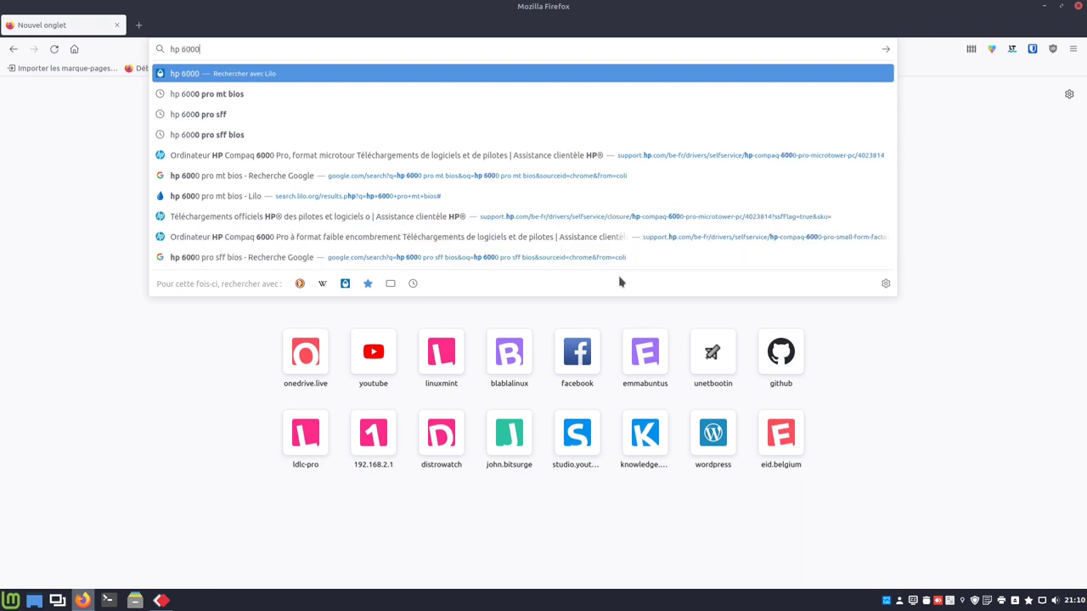
{"action": "type", "text": " pro "}
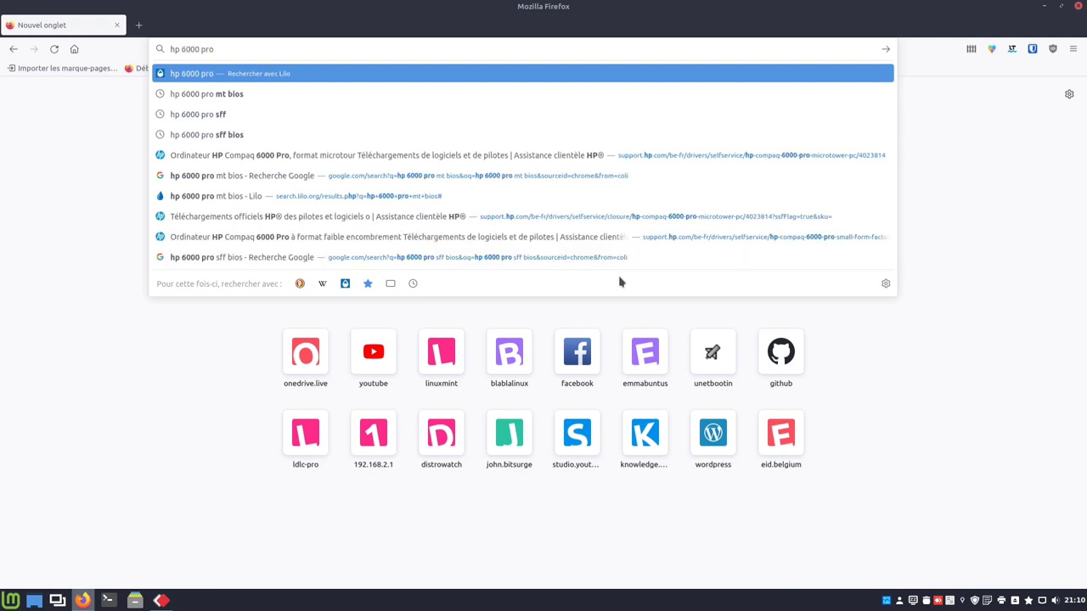
{"action": "type", "text": "sff"}
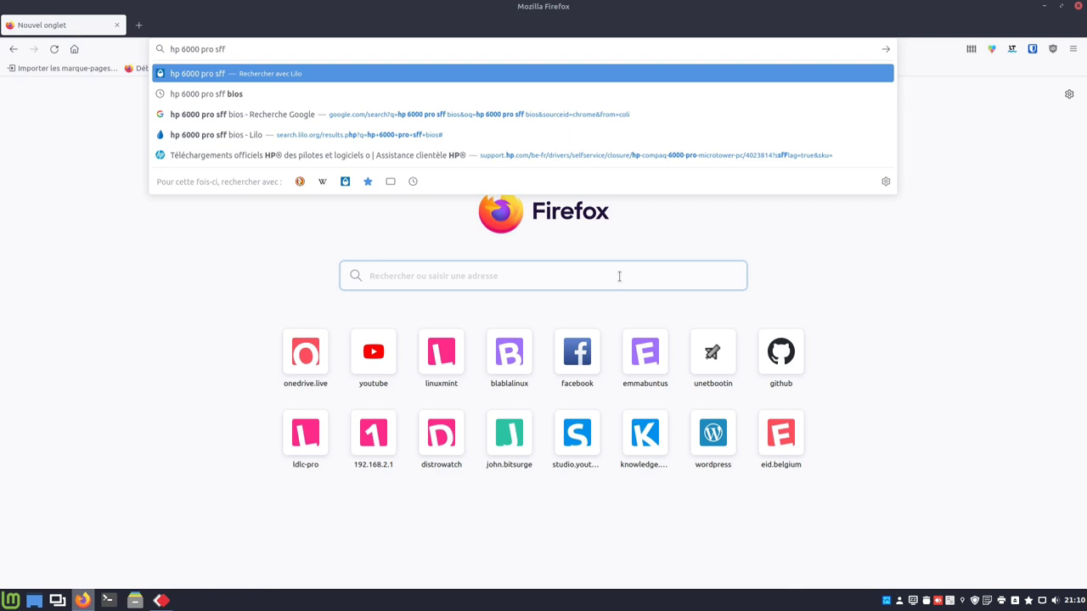
{"action": "type", "text": "bios"}
{"action": "key", "text": "Return"}
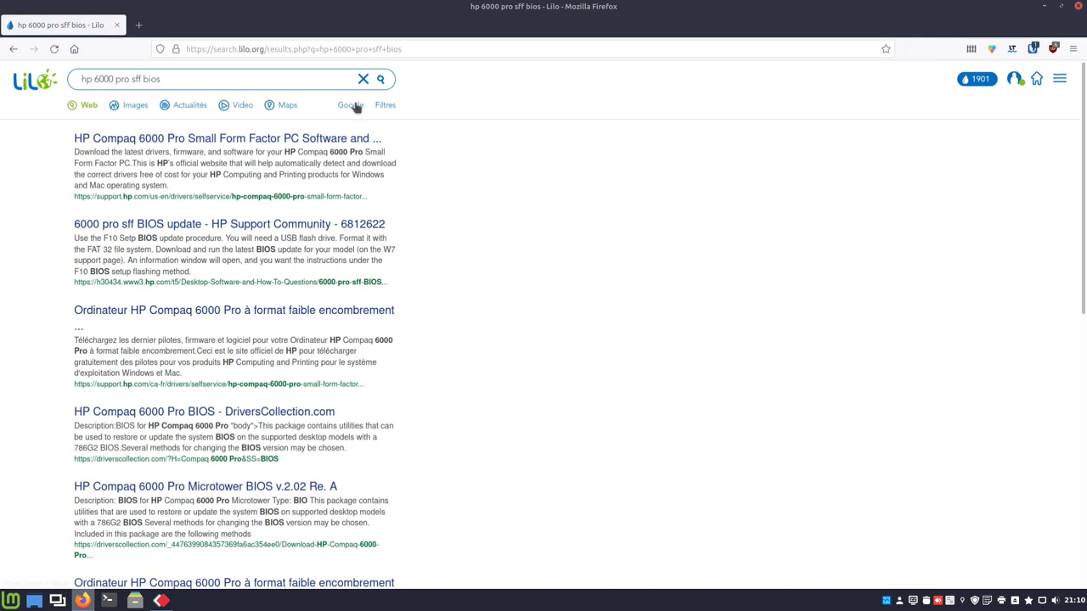
Open the HP Support page for the Compaq 6000 Pro from the Google results and expand its graphics and network driver lists
{"action": "left_click", "coordinate": [352, 105]}
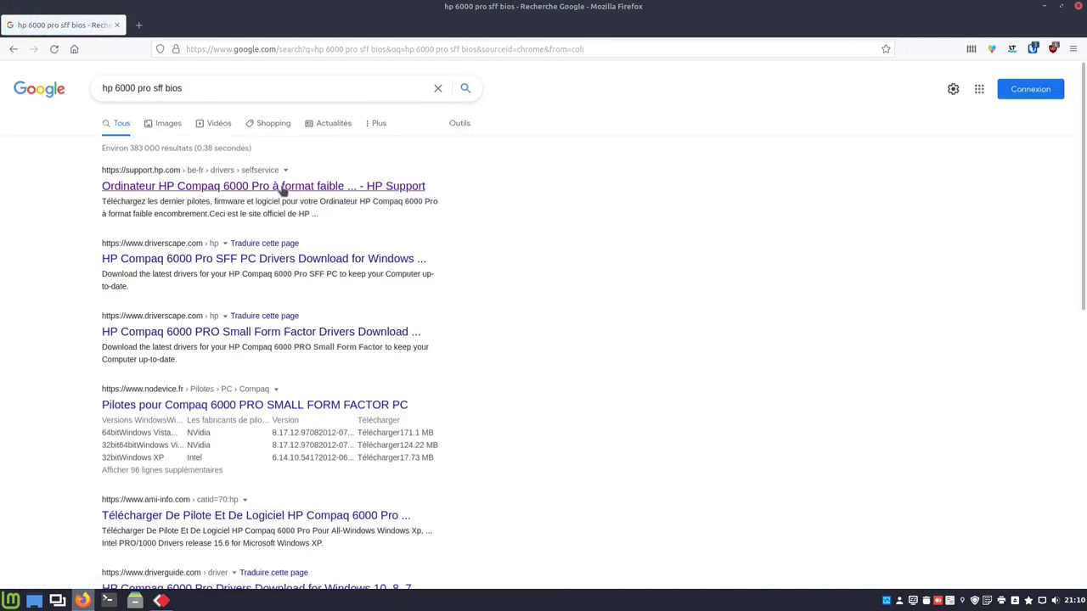
{"action": "left_click", "coordinate": [281, 187]}
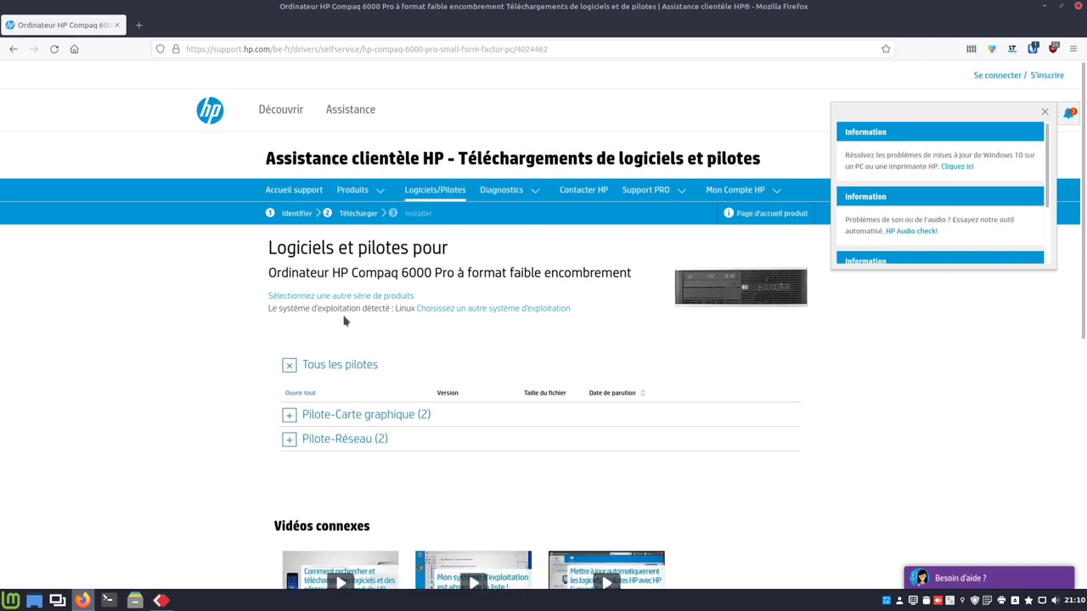
{"action": "left_click", "coordinate": [289, 415]}
{"action": "left_click", "coordinate": [289, 499]}
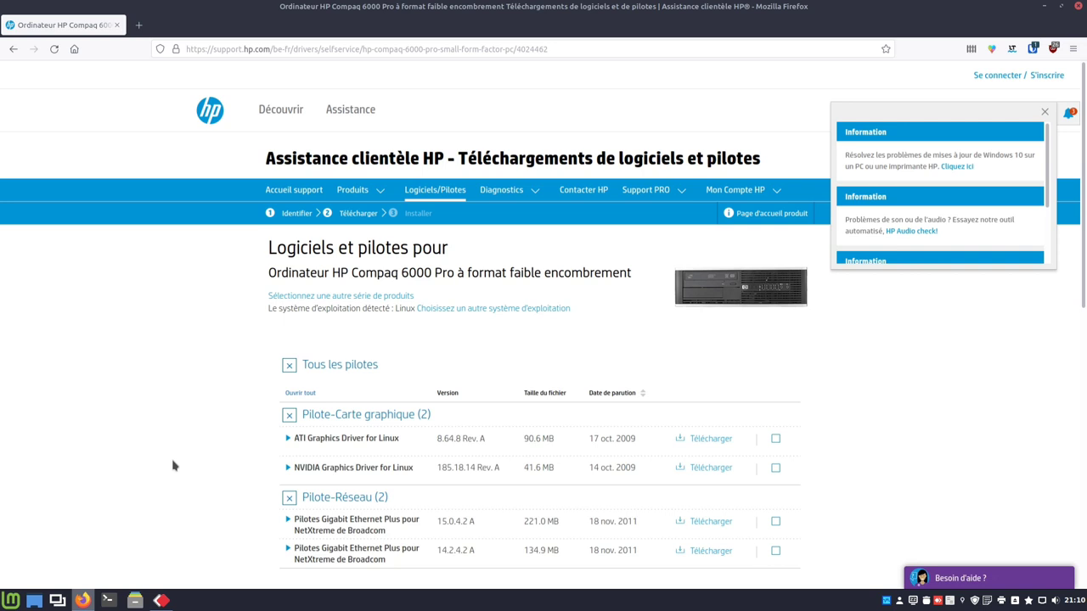
Change the driver page's operating system to Windows, version Windows 8 (64 bits), and expand the BIOS category
{"action": "left_click", "coordinate": [502, 311]}
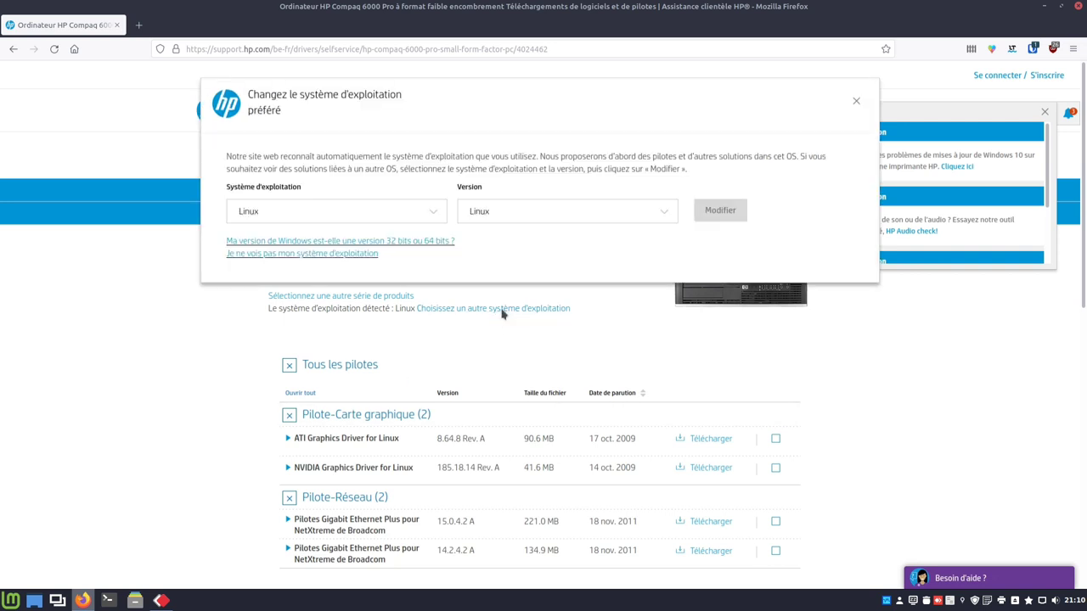
{"action": "left_click", "coordinate": [373, 216]}
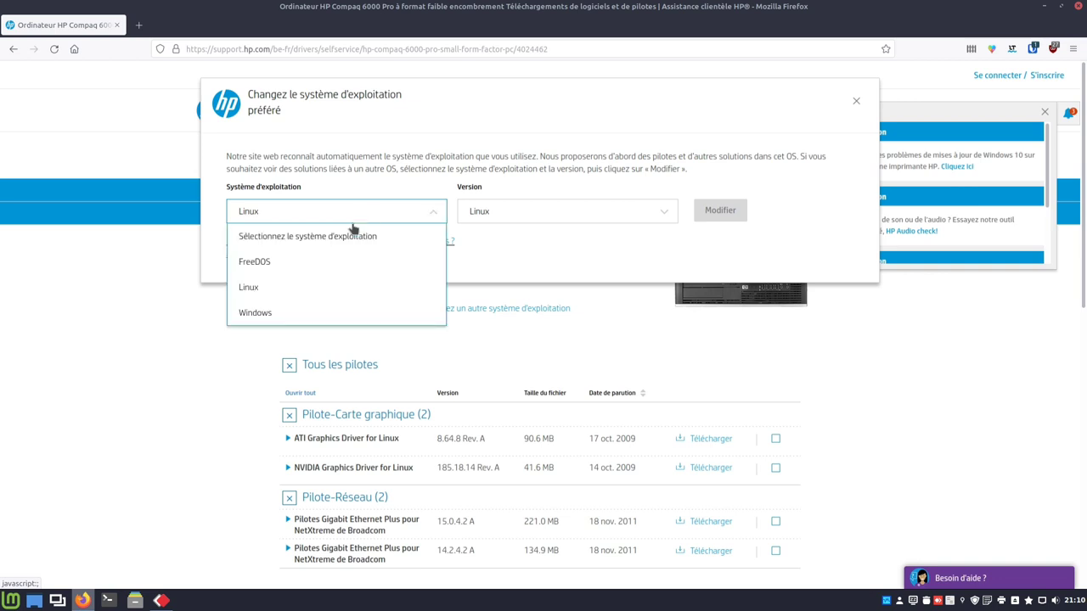
{"action": "left_click", "coordinate": [276, 313]}
{"action": "left_click", "coordinate": [558, 216]}
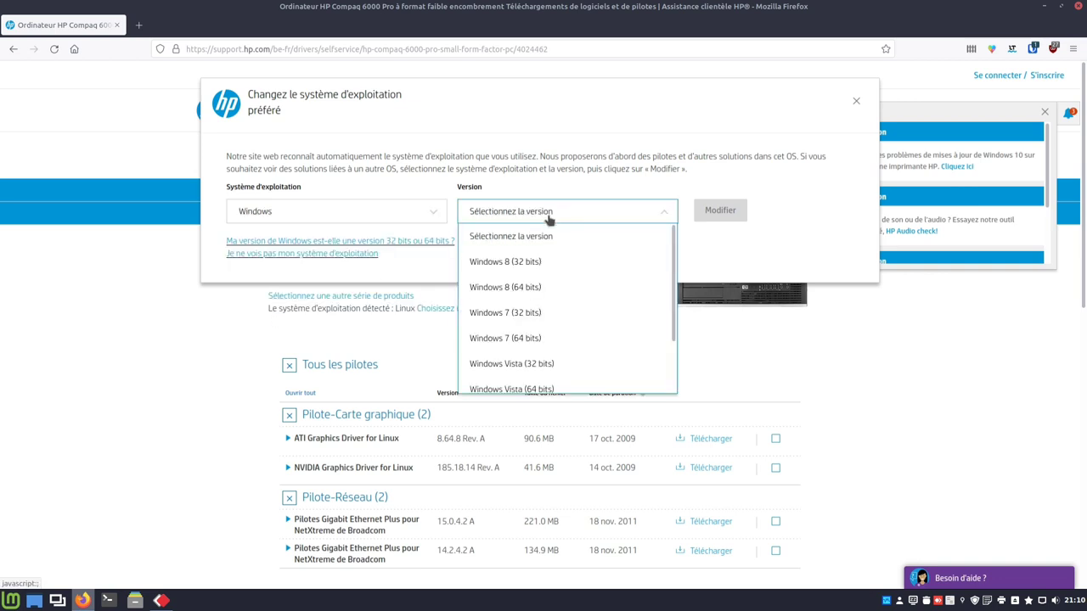
{"action": "left_click", "coordinate": [498, 291]}
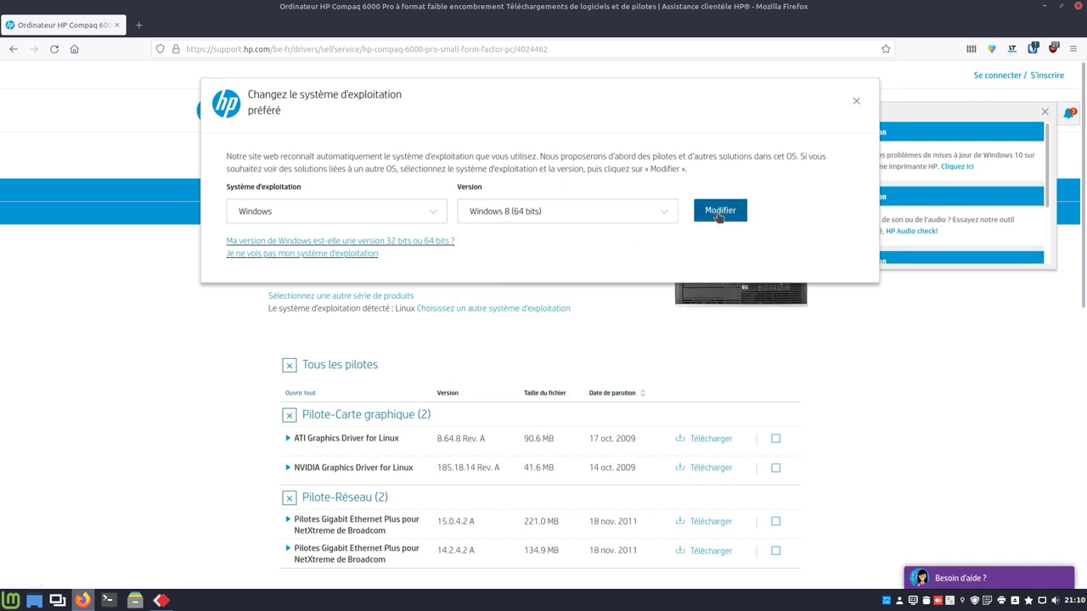
{"action": "left_click", "coordinate": [718, 213]}
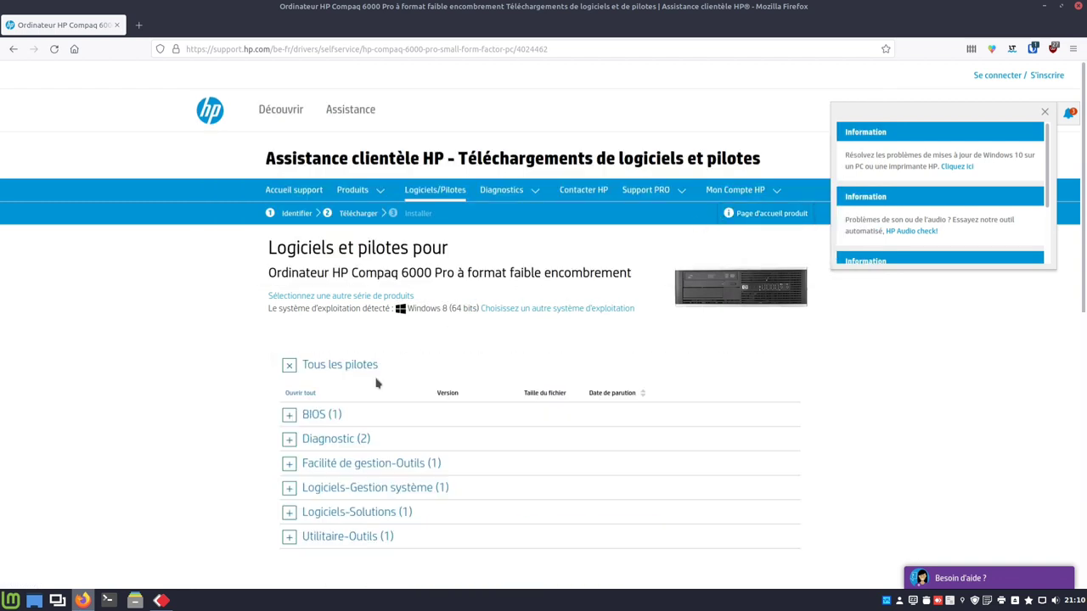
{"action": "left_click", "coordinate": [288, 414]}
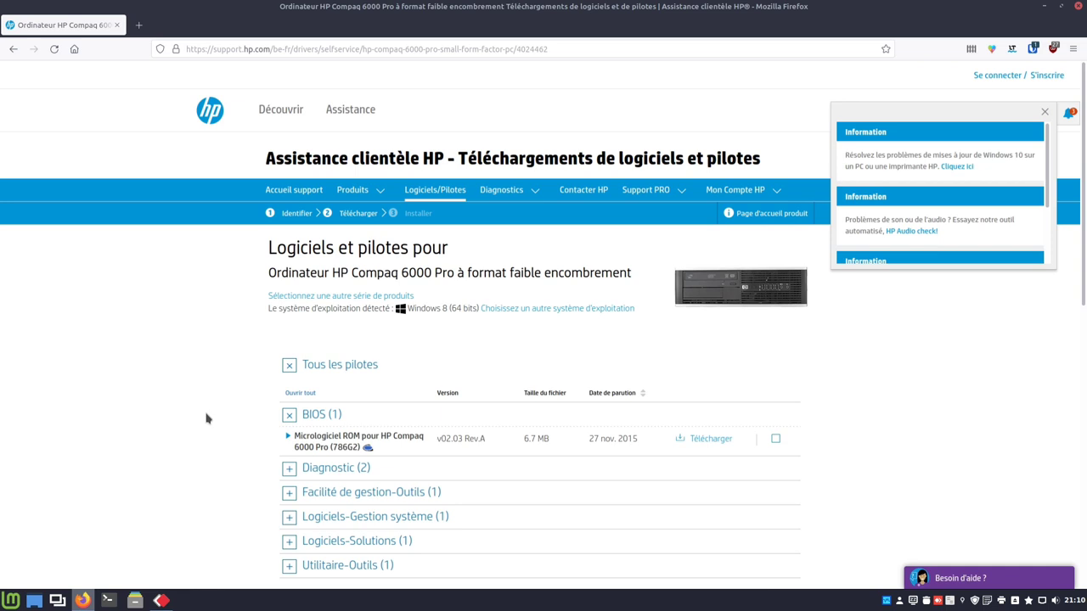
Change the driver page's operating system and version to FreeDOS and expand the BIOS category
{"action": "left_click", "coordinate": [504, 310]}
{"action": "left_click", "coordinate": [308, 217]}
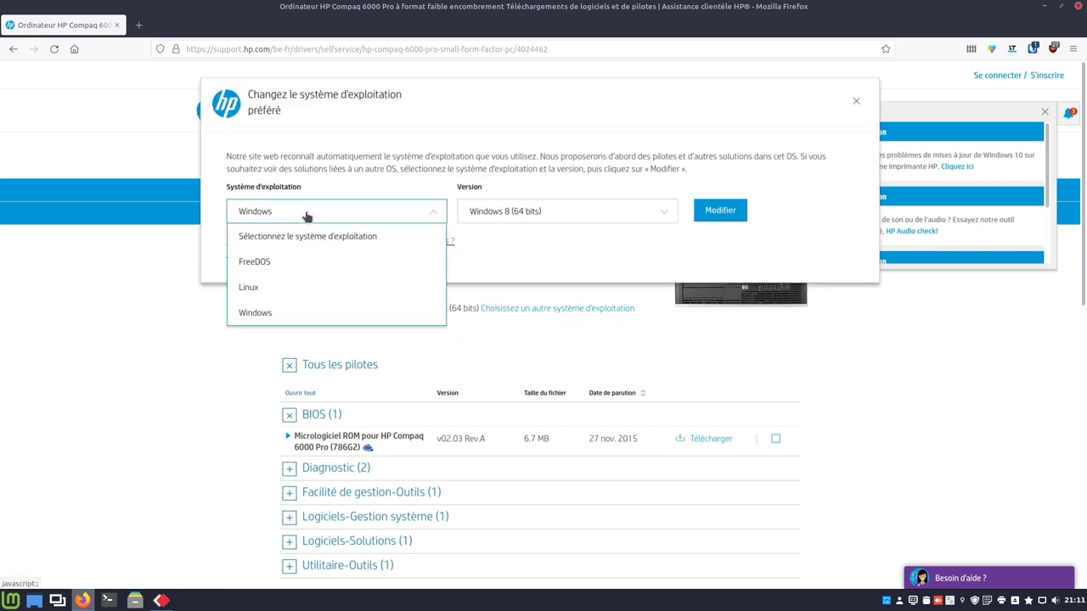
{"action": "left_click", "coordinate": [252, 263]}
{"action": "left_click", "coordinate": [584, 217]}
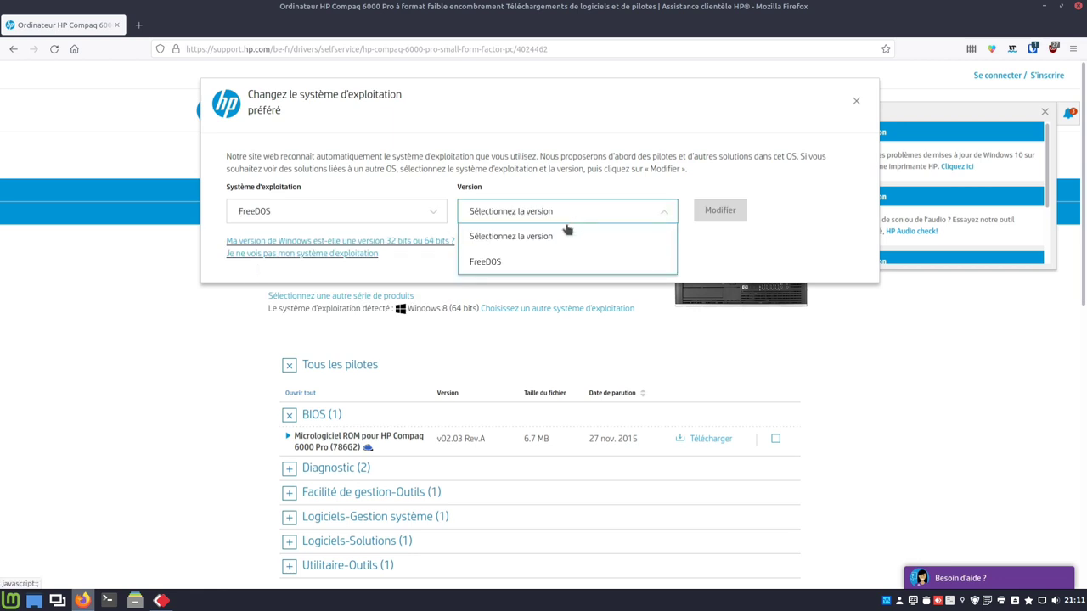
{"action": "left_click", "coordinate": [491, 268]}
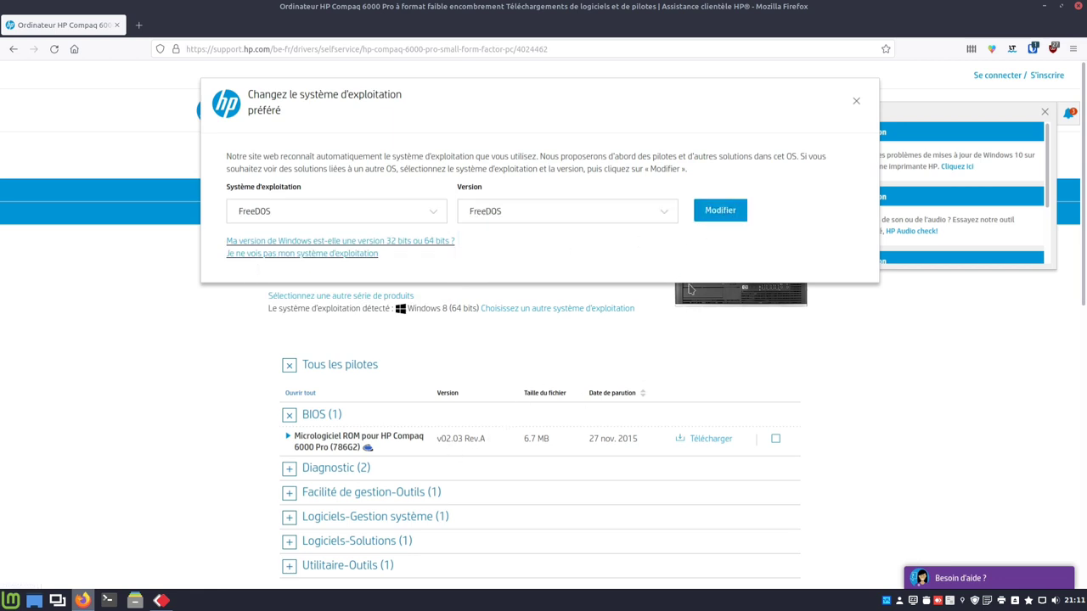
{"action": "left_click", "coordinate": [719, 211]}
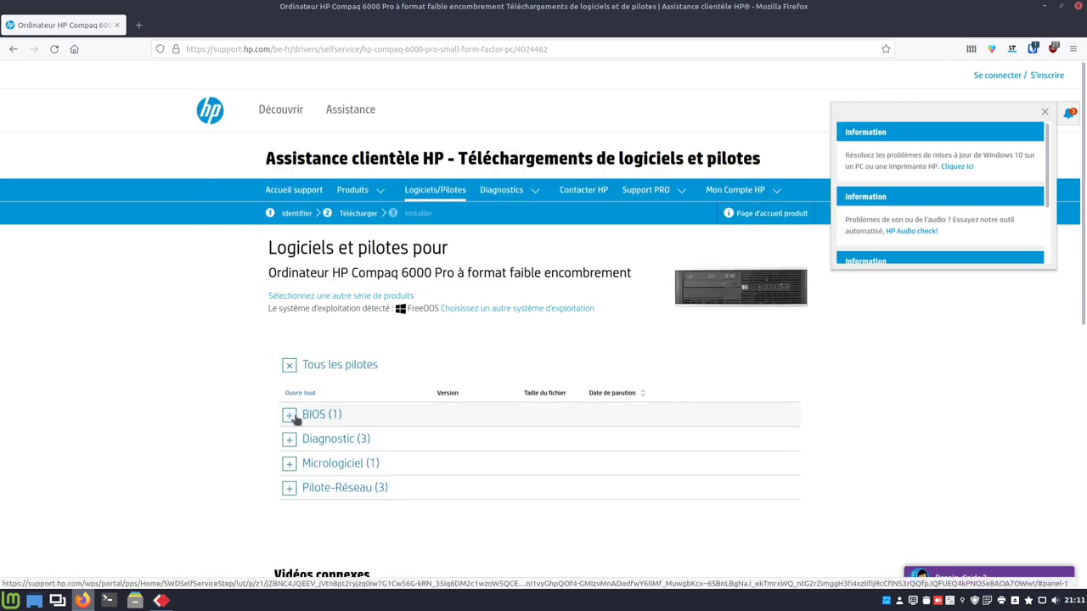
{"action": "left_click", "coordinate": [289, 415]}
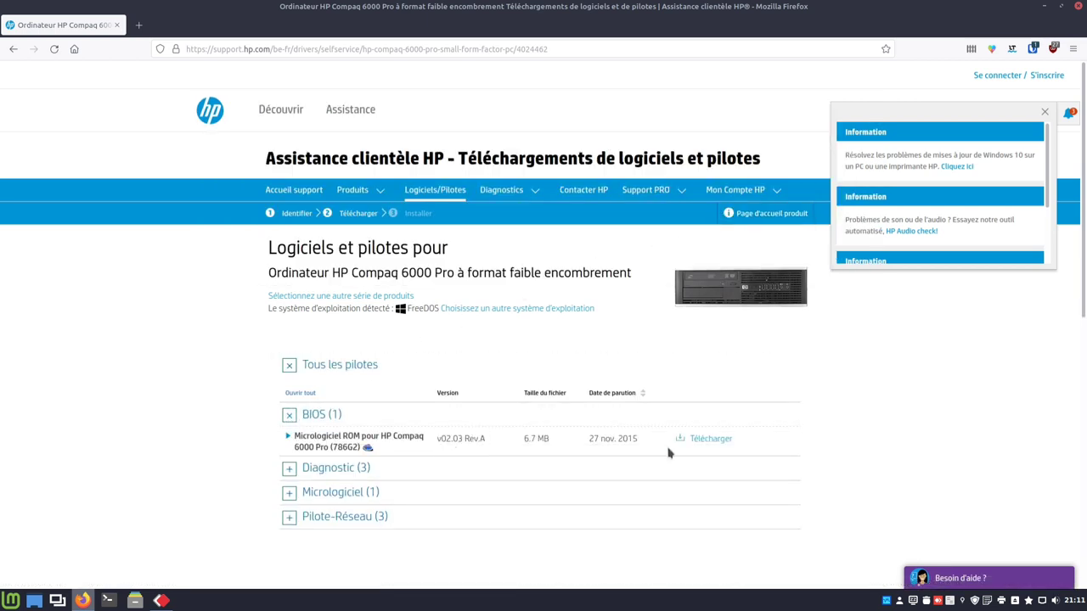
Download the 6000 Pro BIOS package sp73556.exe, saving the file to disk, and close Firefox
{"action": "left_click", "coordinate": [706, 445]}
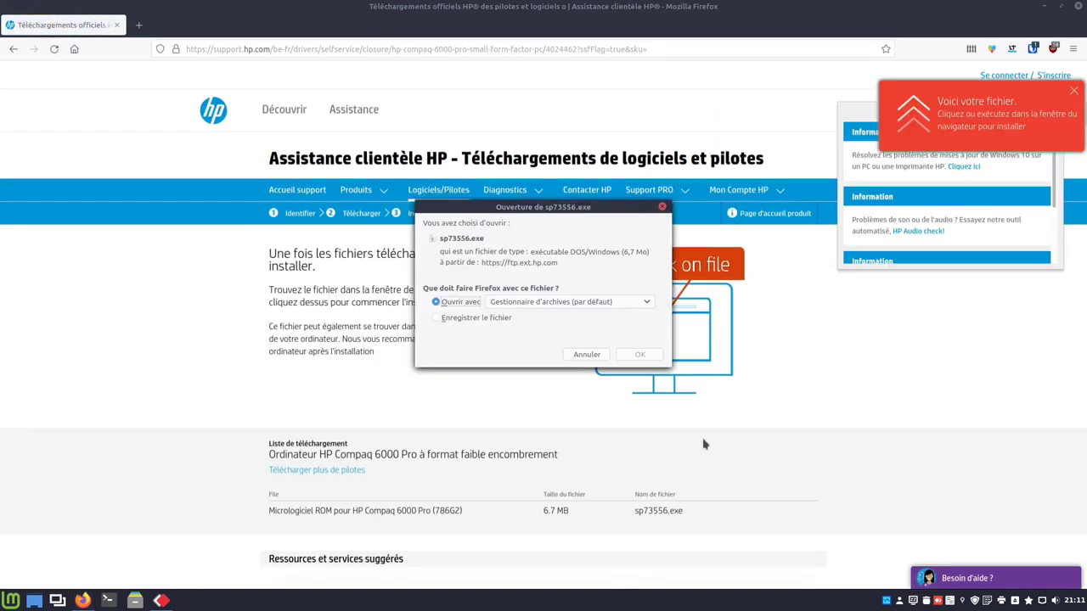
{"action": "left_click", "coordinate": [484, 319]}
{"action": "left_click", "coordinate": [639, 355]}
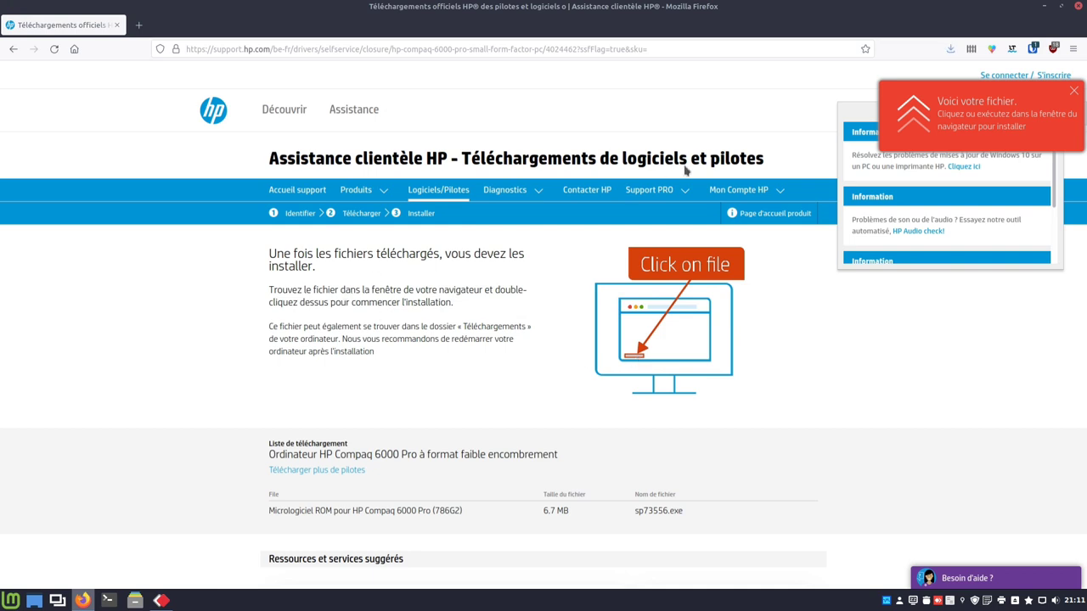
{"action": "left_click", "coordinate": [74, 48]}
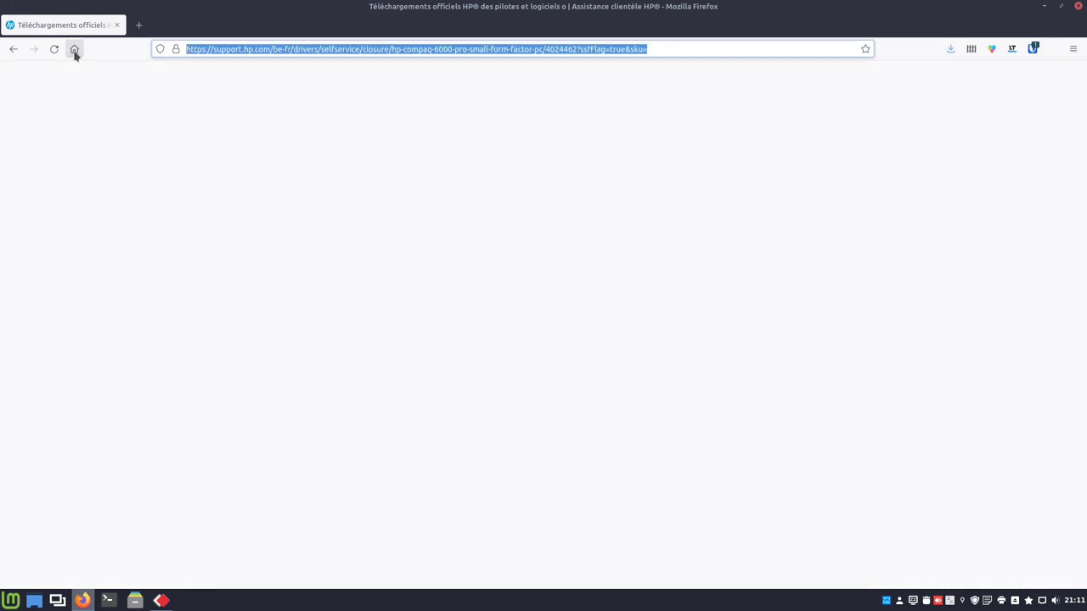
{"action": "left_click", "coordinate": [1077, 8]}
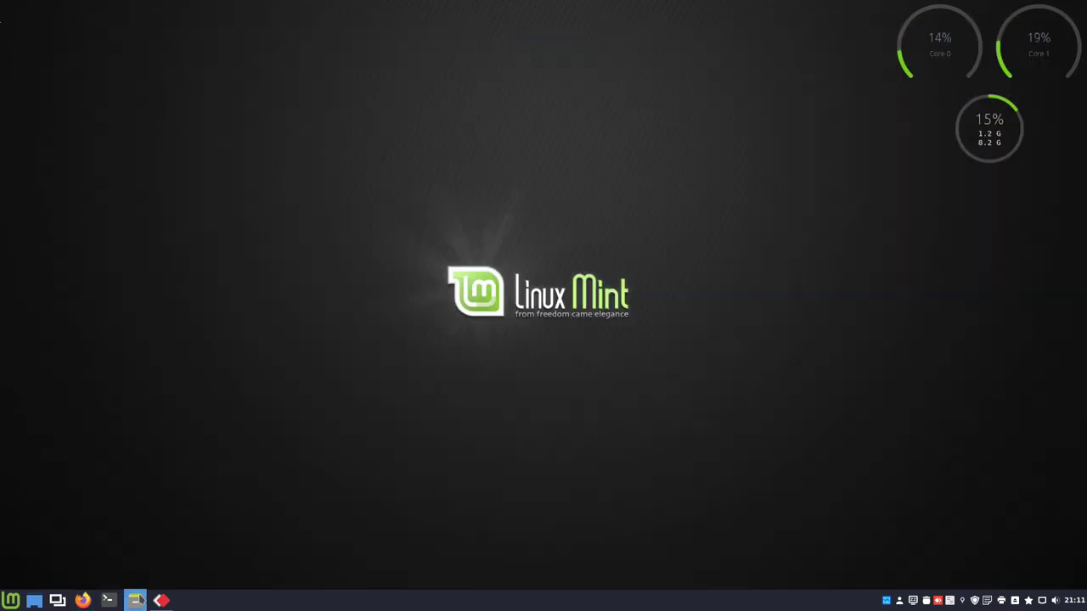
Extract sp73556.exe in place in the Téléchargements folder and move the original executable to the trash
{"action": "left_click", "coordinate": [136, 601]}
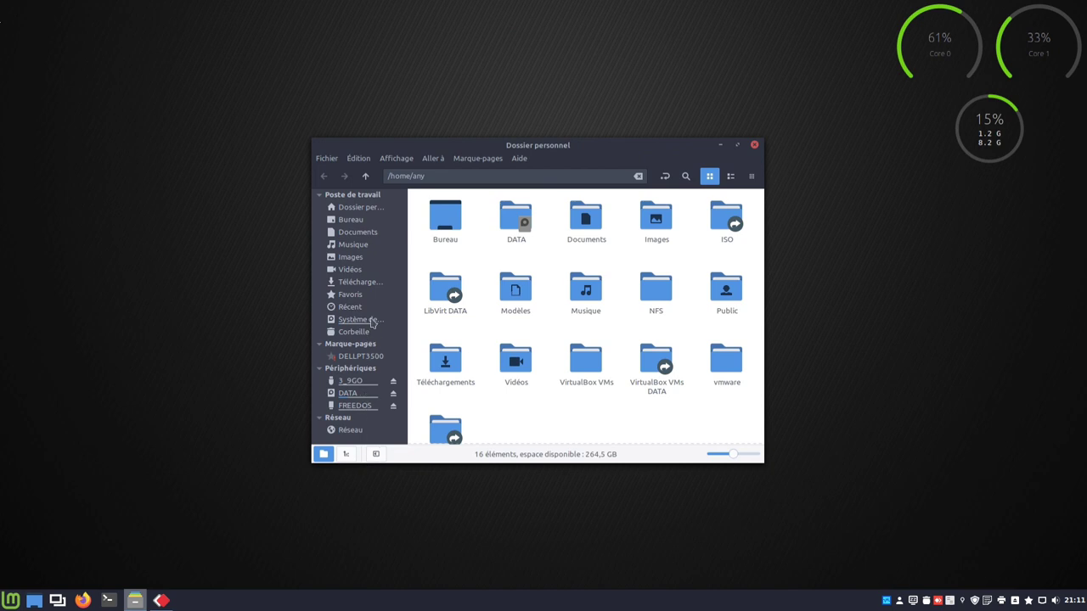
{"action": "left_click", "coordinate": [367, 285]}
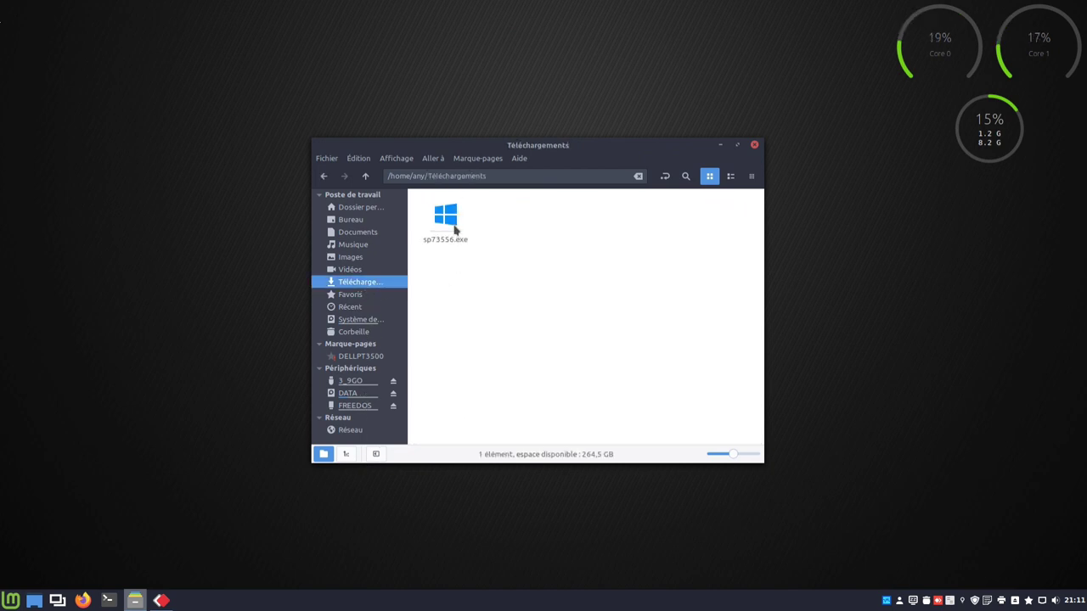
{"action": "right_click", "coordinate": [455, 229]}
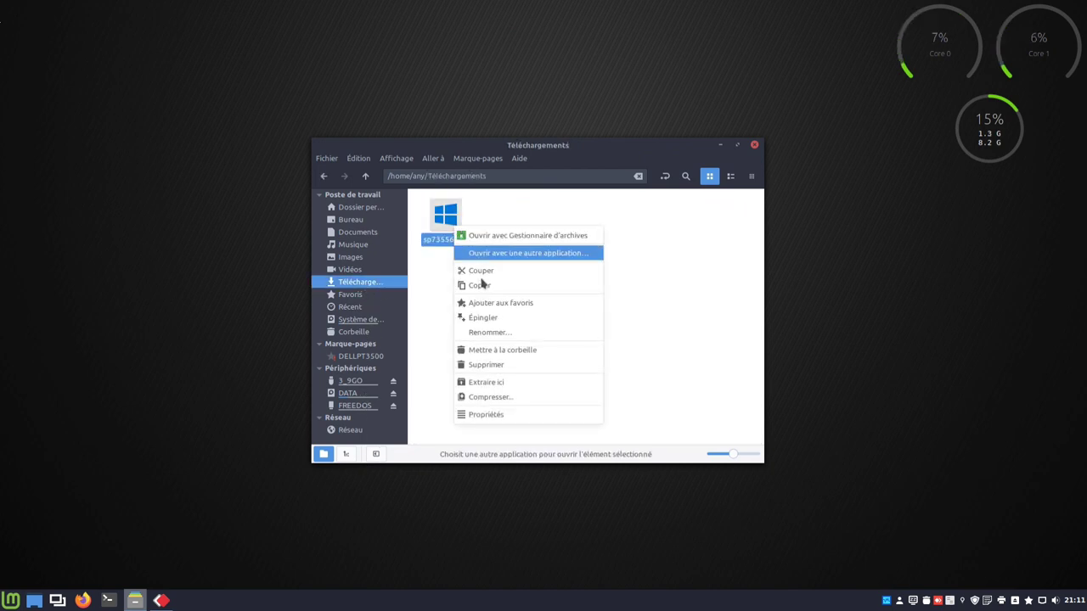
{"action": "left_click", "coordinate": [510, 383]}
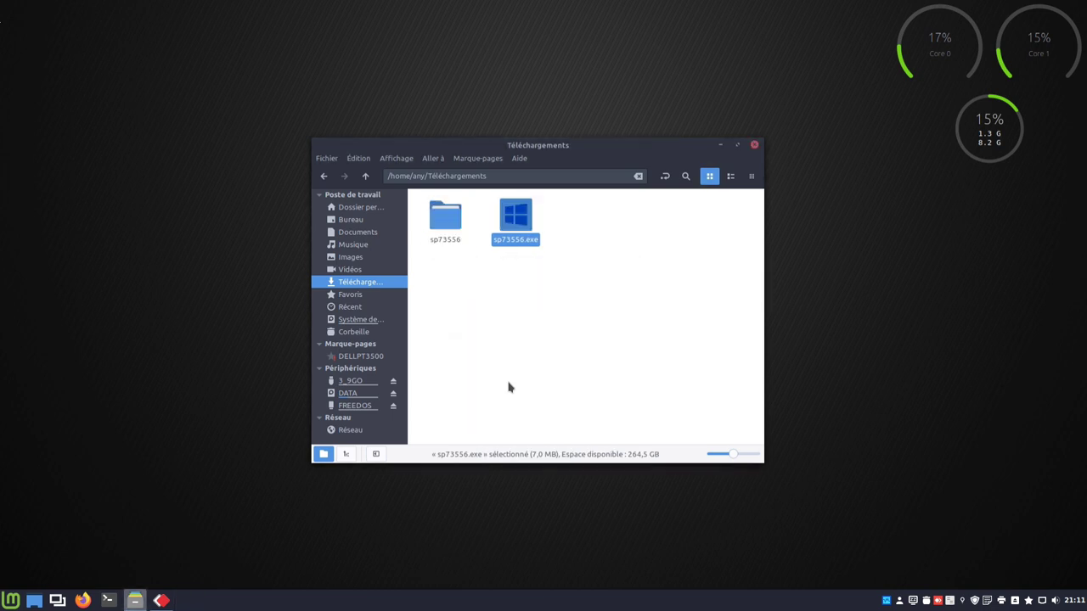
{"action": "right_click", "coordinate": [519, 228]}
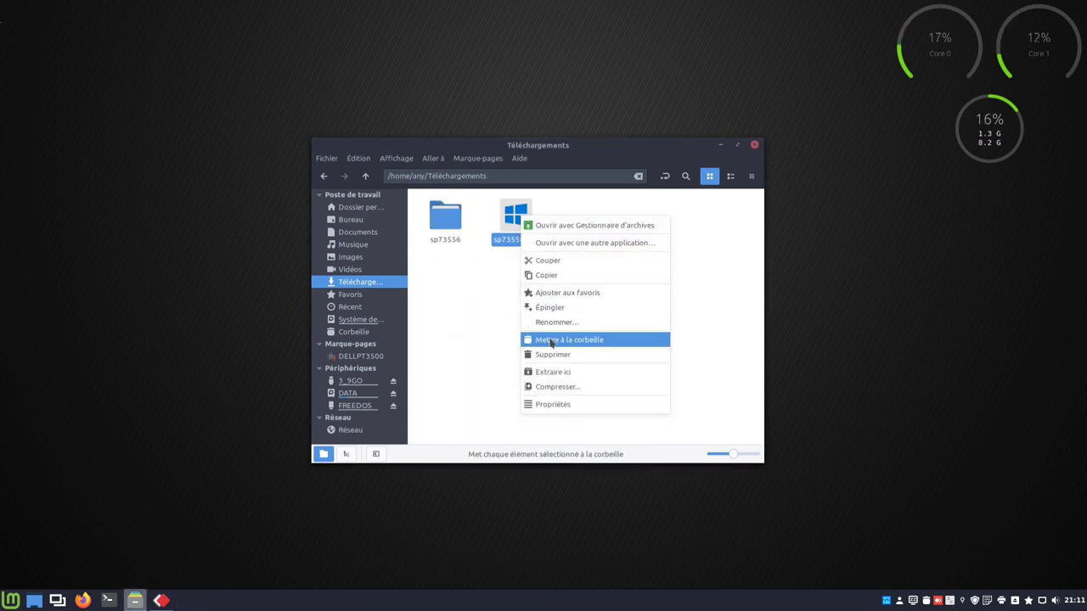
{"action": "left_click", "coordinate": [551, 340]}
Check the contents of the DOS Flash folder inside the extracted sp73556 folder, and rename that folder as 6000SFF
{"action": "double_click", "coordinate": [447, 219]}
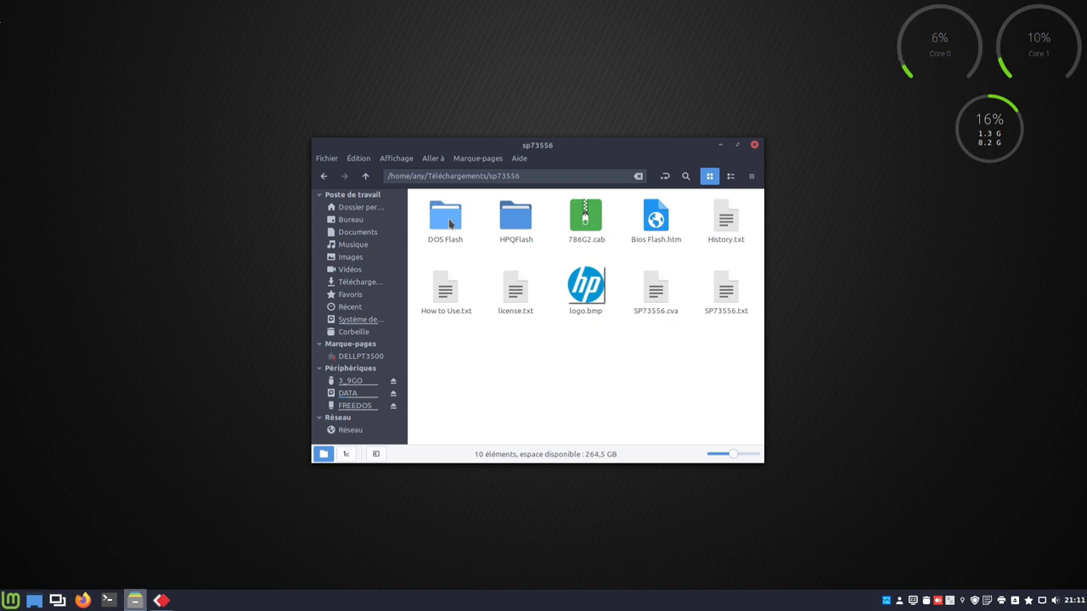
{"action": "double_click", "coordinate": [448, 221]}
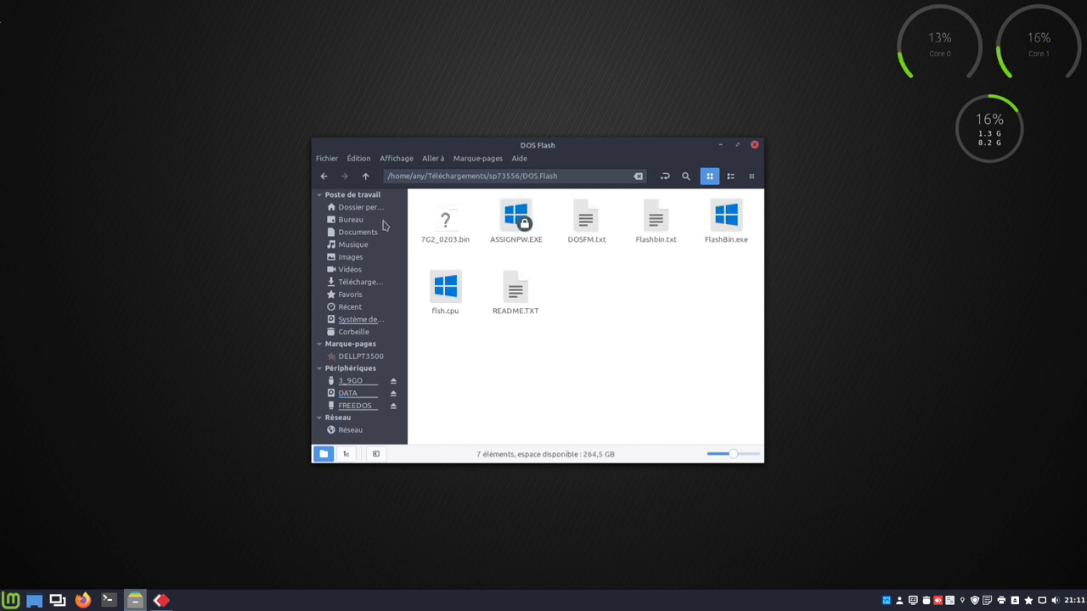
{"action": "left_click", "coordinate": [324, 176]}
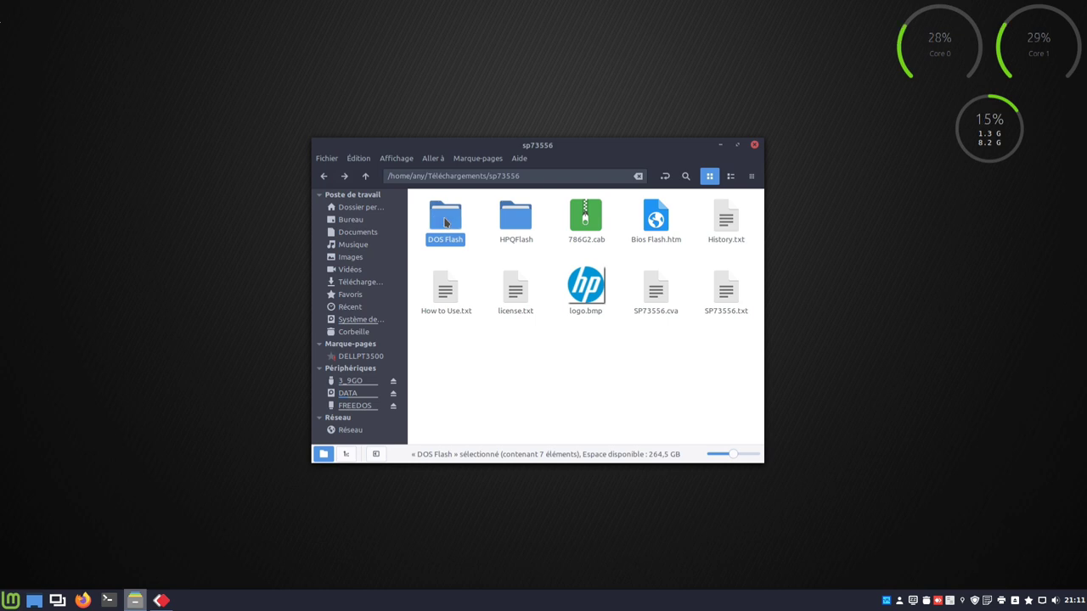
{"action": "right_click", "coordinate": [445, 223]}
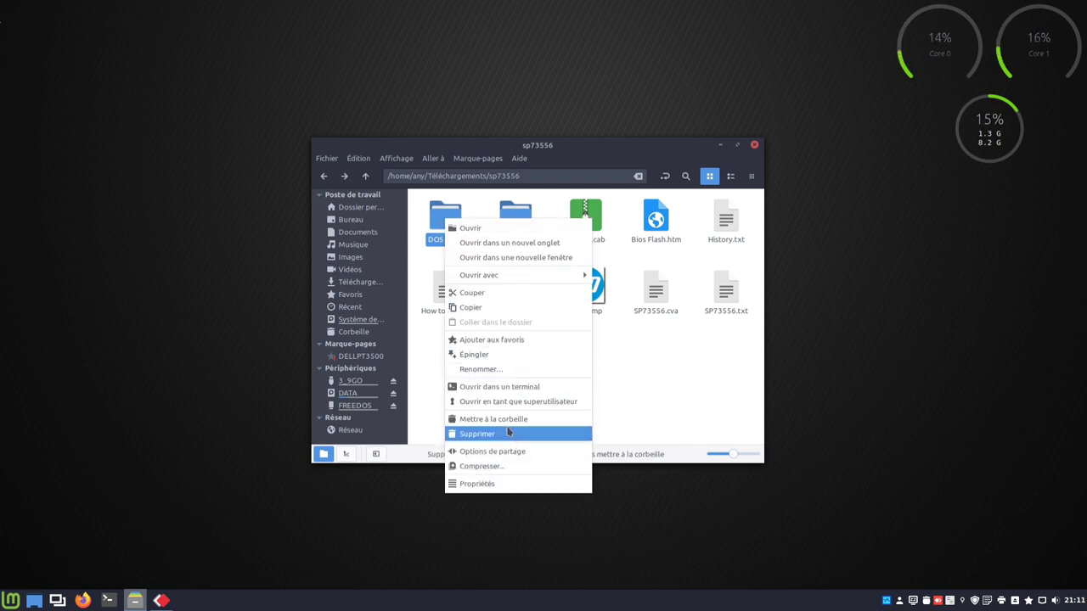
{"action": "left_click", "coordinate": [480, 368]}
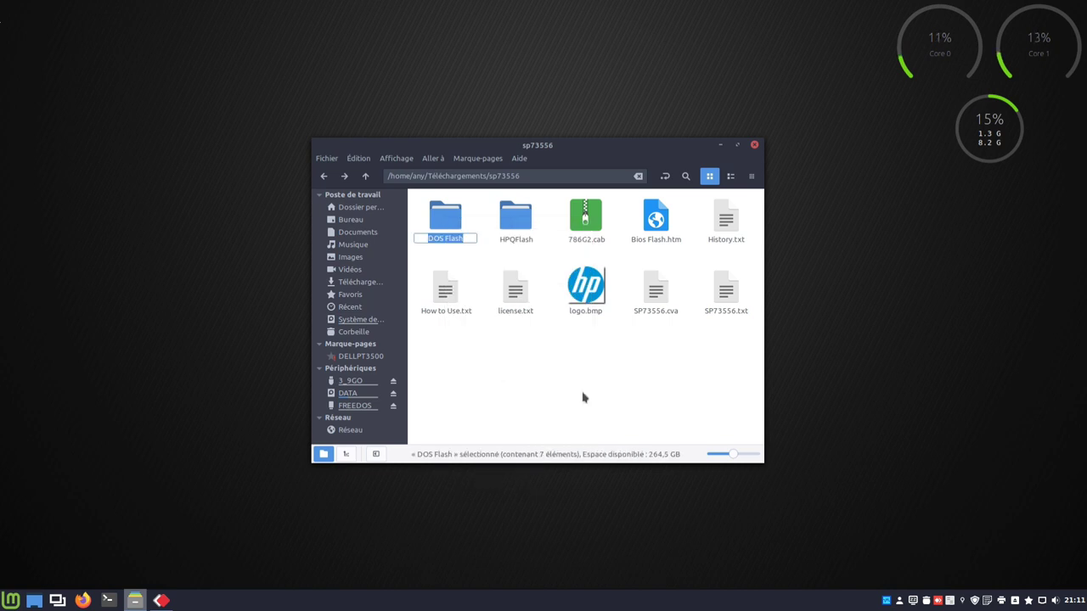
{"action": "type", "text": "6"}
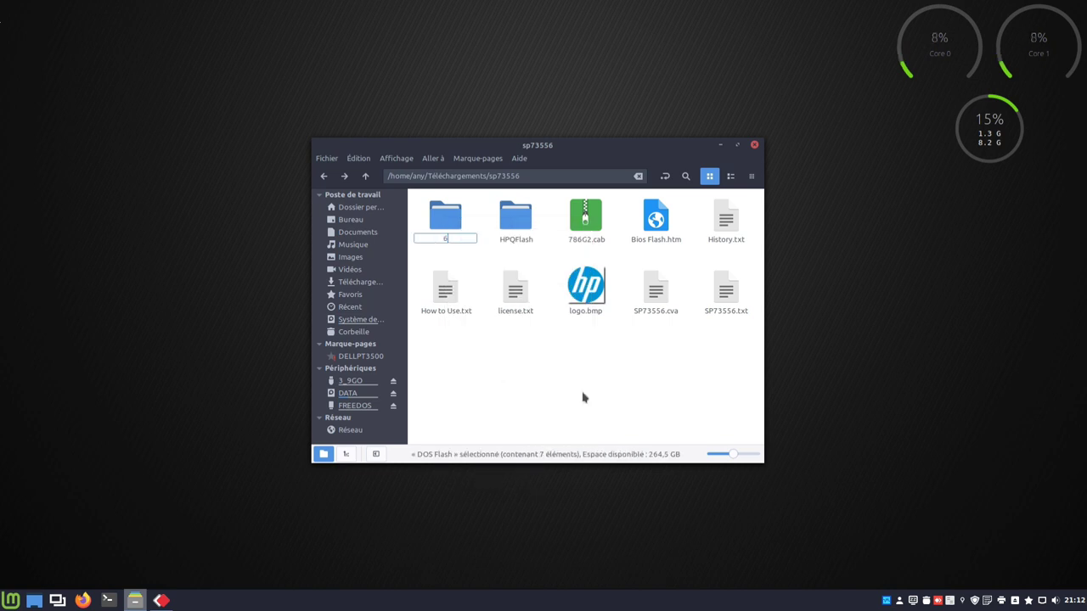
{"action": "type", "text": "000SFF"}
{"action": "key", "text": "Return"}
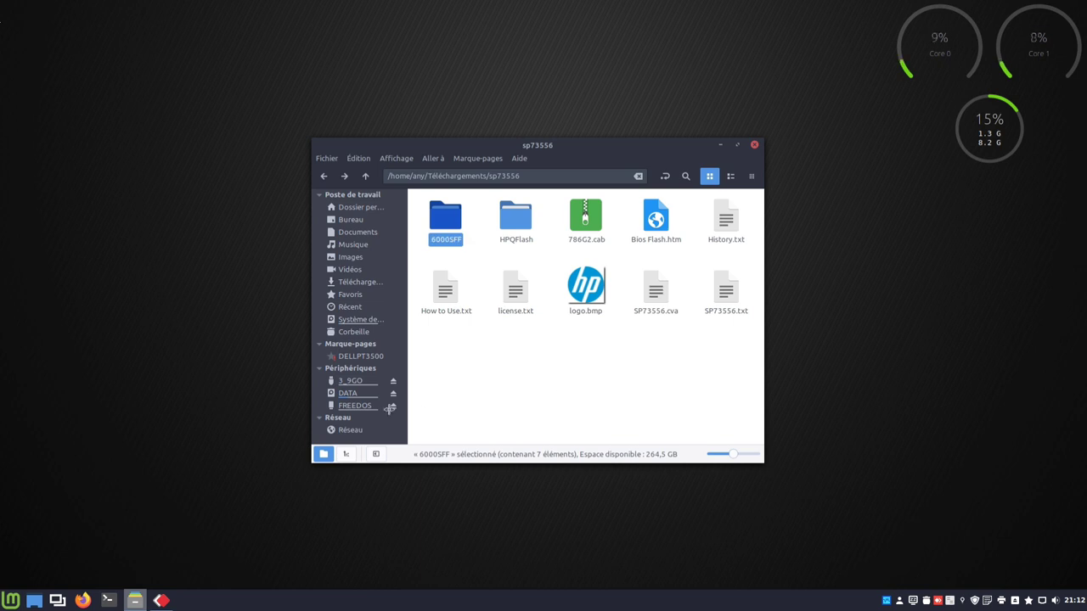
Launch GParted and authenticate with the account password
{"action": "left_click", "coordinate": [11, 600]}
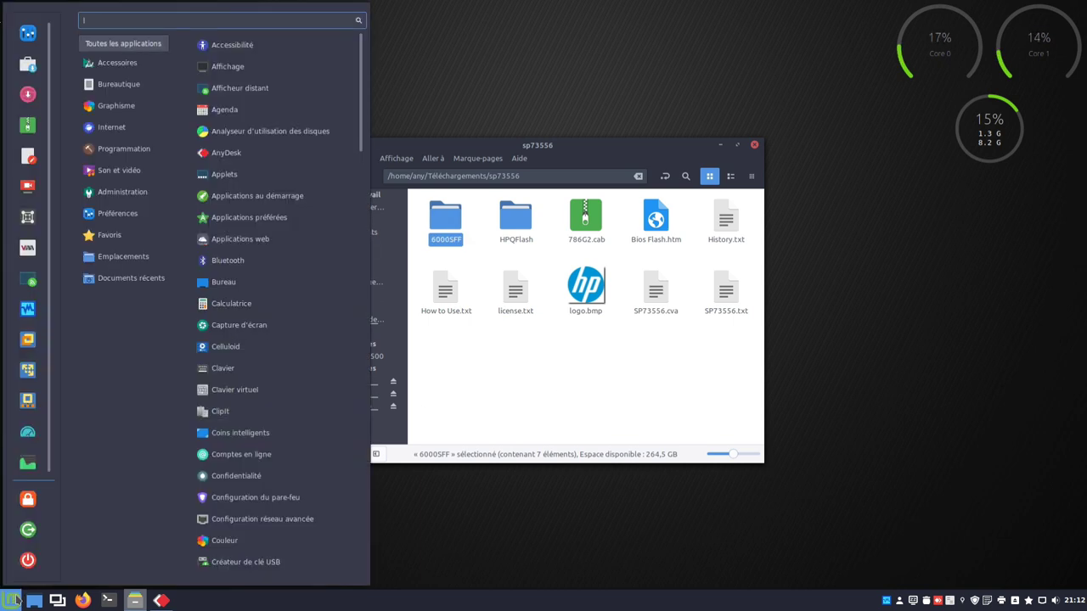
{"action": "type", "text": "gpa"}
{"action": "key", "text": "Return"}
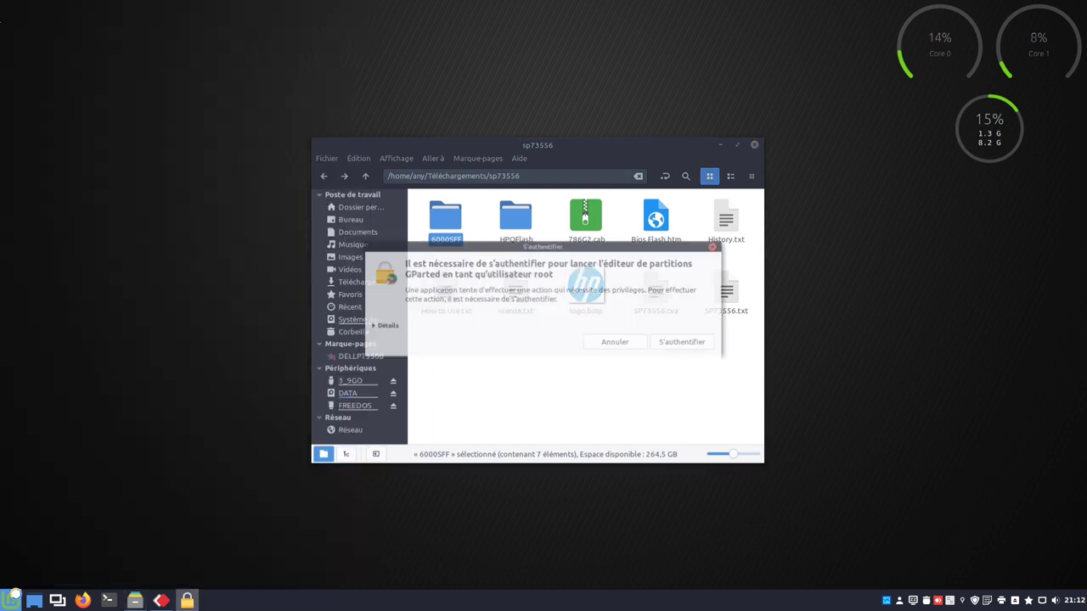
{"action": "type", "text": "*****"}
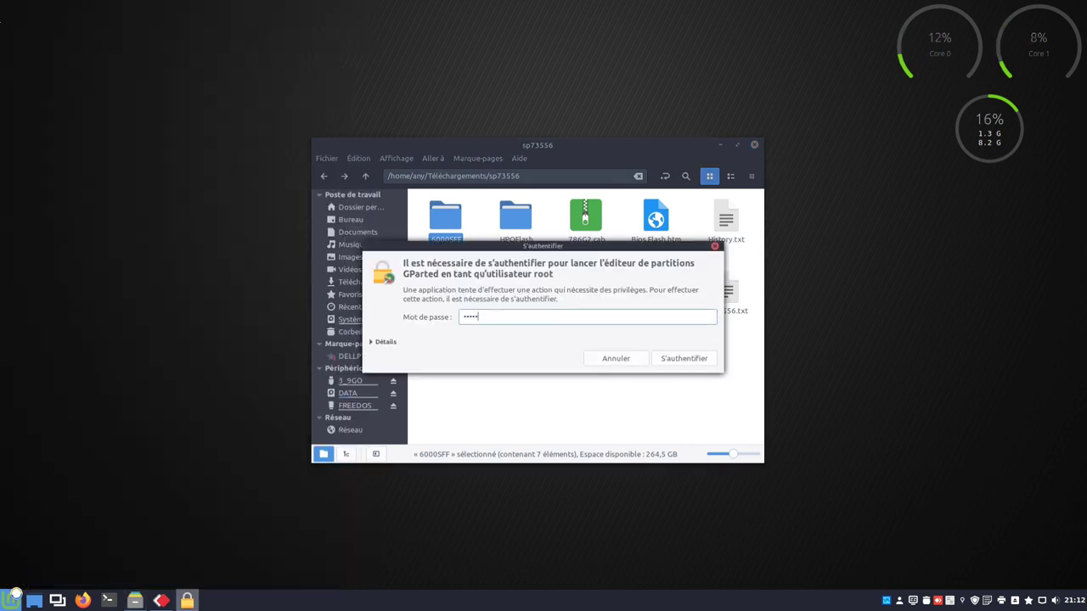
{"action": "type", "text": "**"}
{"action": "key", "text": "Return"}
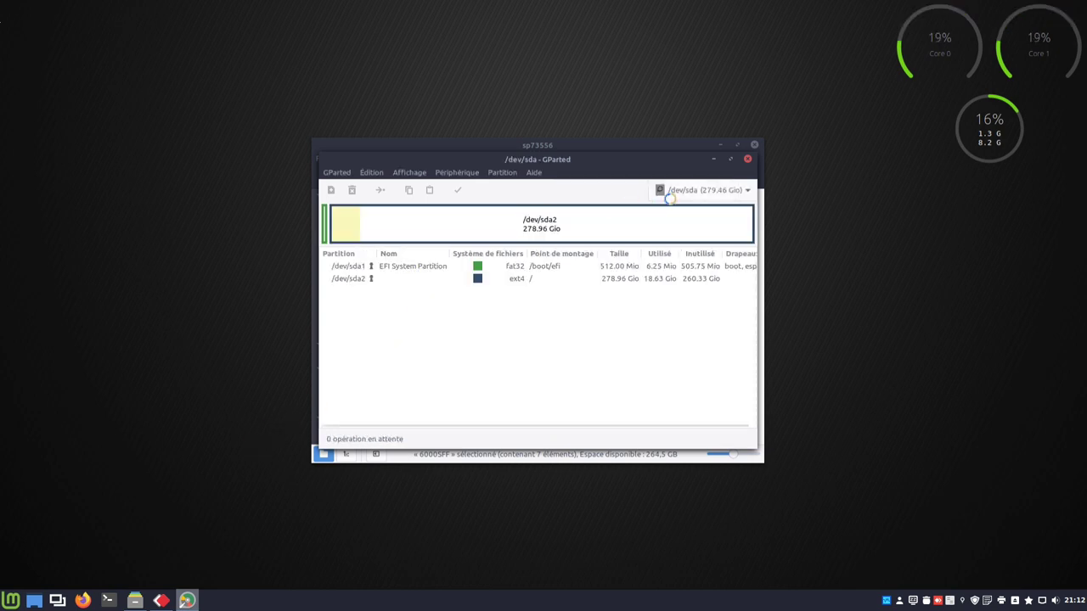
Select the 7.45 GiB USB stick /dev/sdc in GParted and unmount its partition /dev/sdc1
{"action": "left_click", "coordinate": [688, 190]}
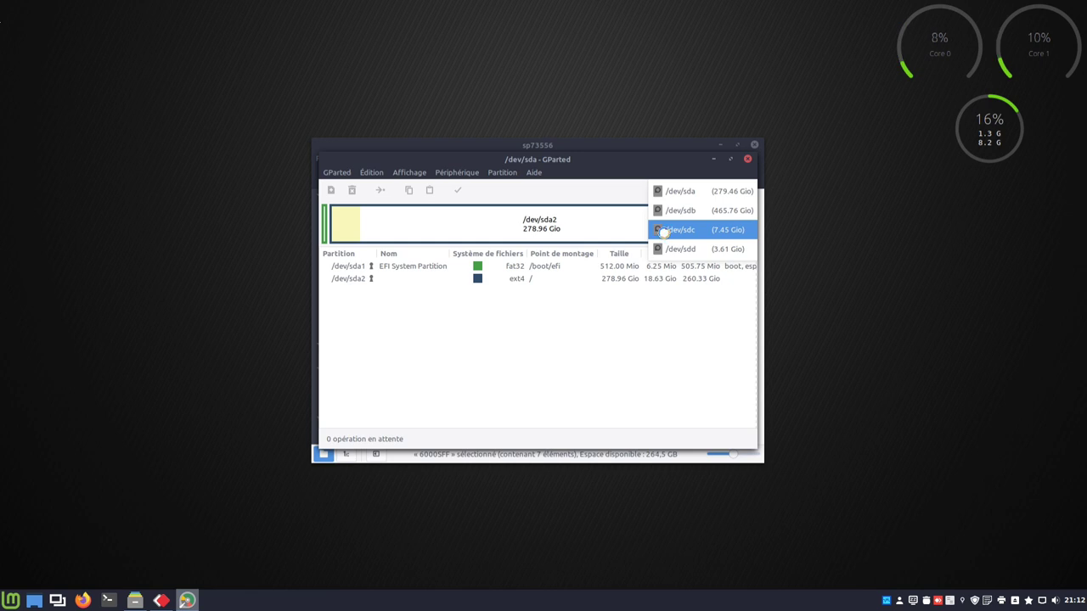
{"action": "left_click", "coordinate": [662, 231]}
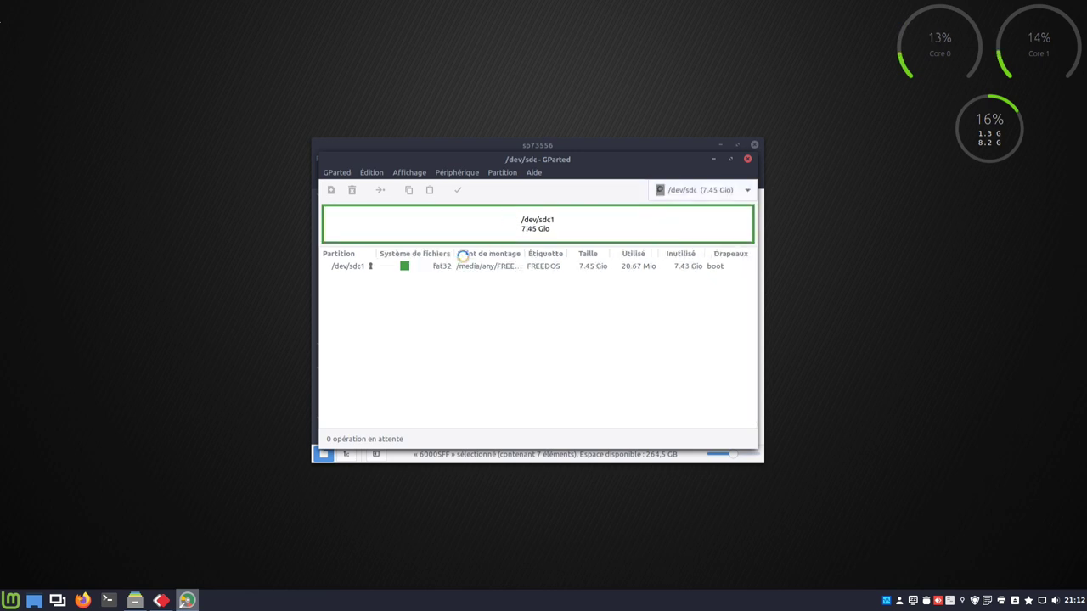
{"action": "right_click", "coordinate": [428, 266]}
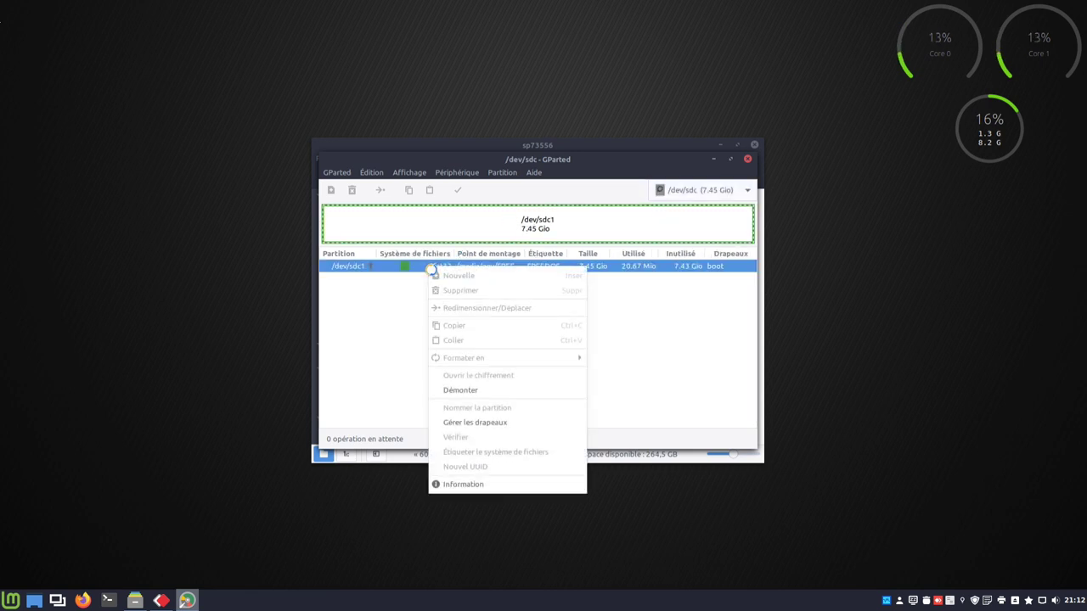
{"action": "left_click", "coordinate": [449, 388]}
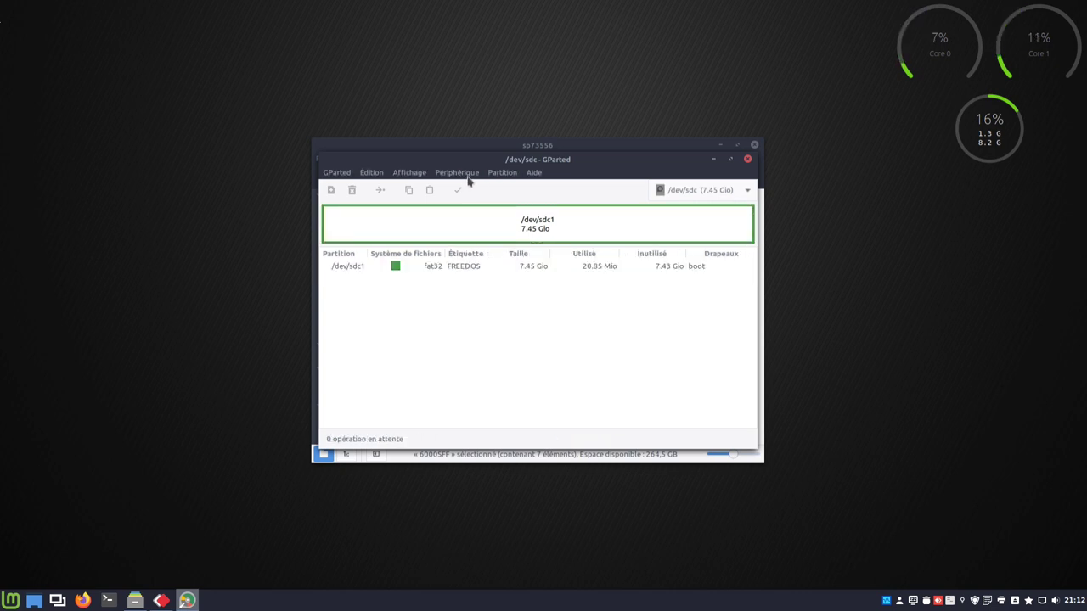
Create a new msdos partition table on /dev/sdc, erasing the whole stick
{"action": "left_click", "coordinate": [467, 174]}
{"action": "left_click", "coordinate": [473, 189]}
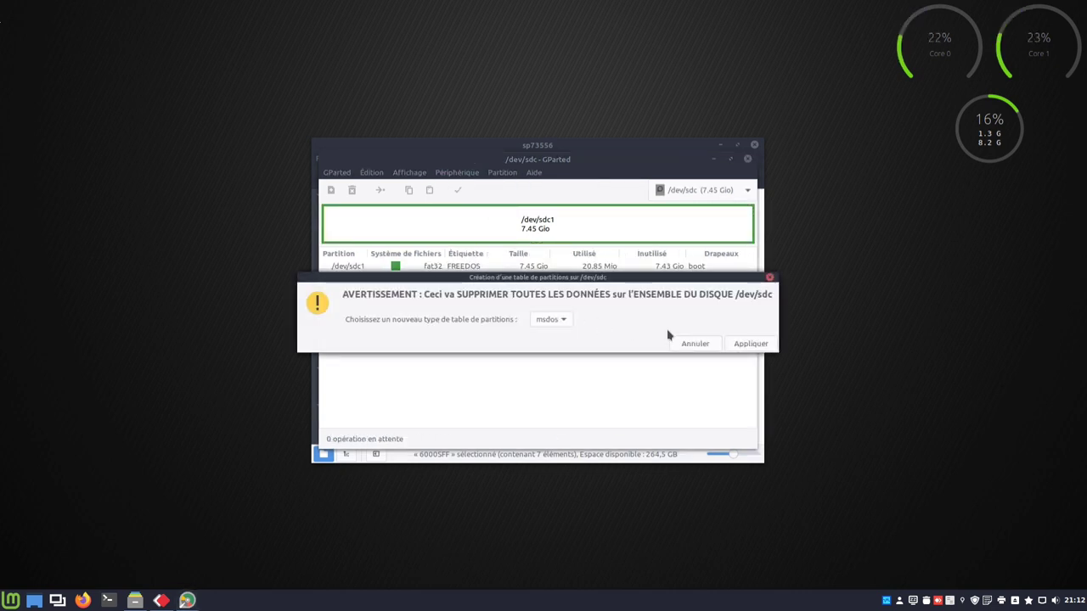
{"action": "left_click", "coordinate": [736, 344]}
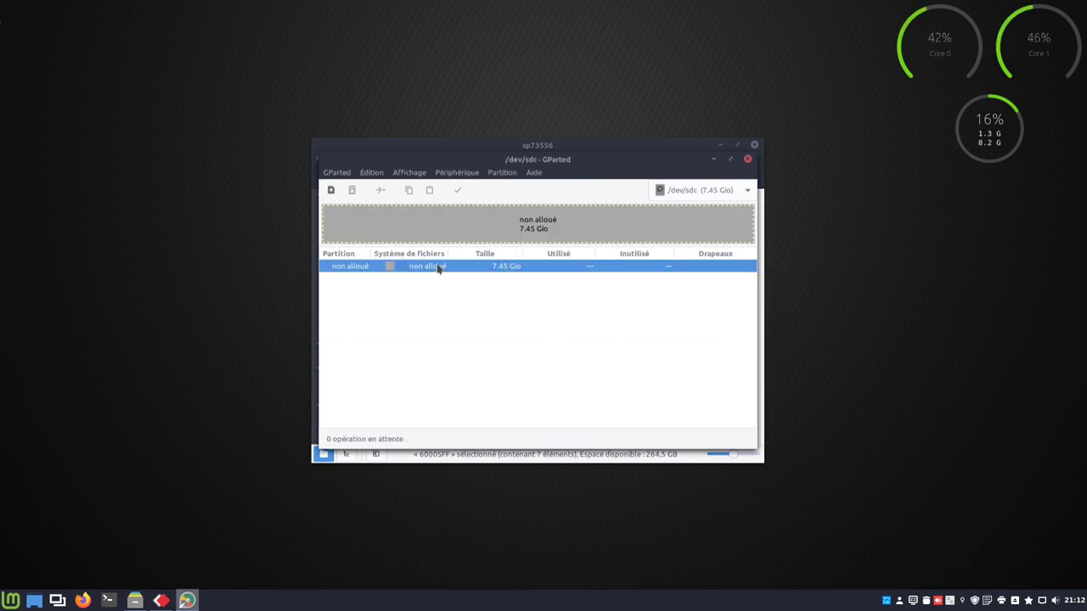
Add a primary fat32 partition labelled FREEDOS using all the unallocated space of /dev/sdc
{"action": "right_click", "coordinate": [438, 265]}
{"action": "left_click", "coordinate": [458, 278]}
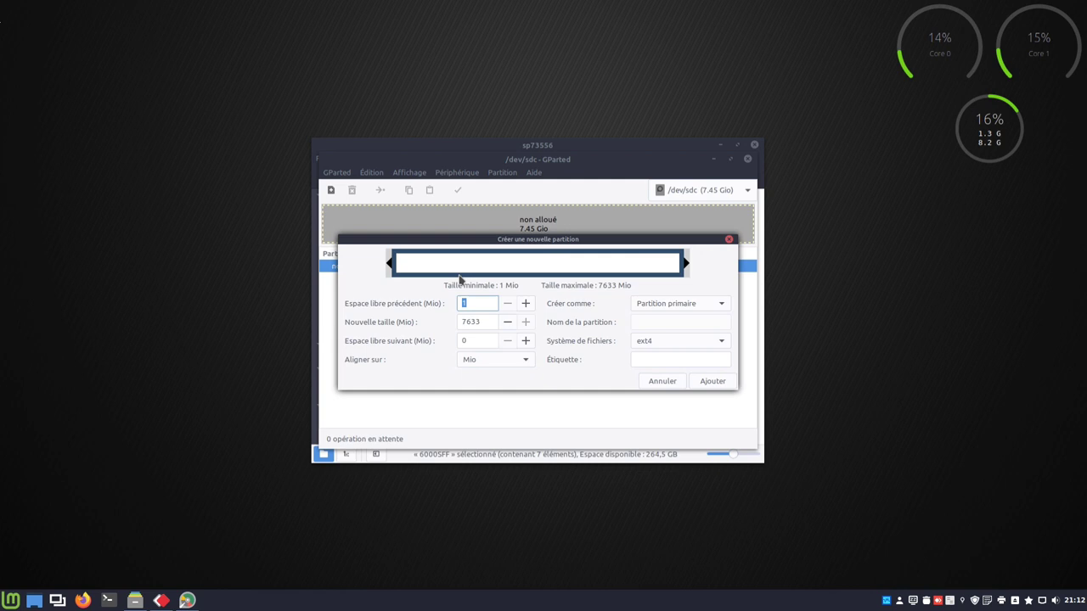
{"action": "left_click", "coordinate": [667, 343]}
{"action": "left_click", "coordinate": [665, 393]}
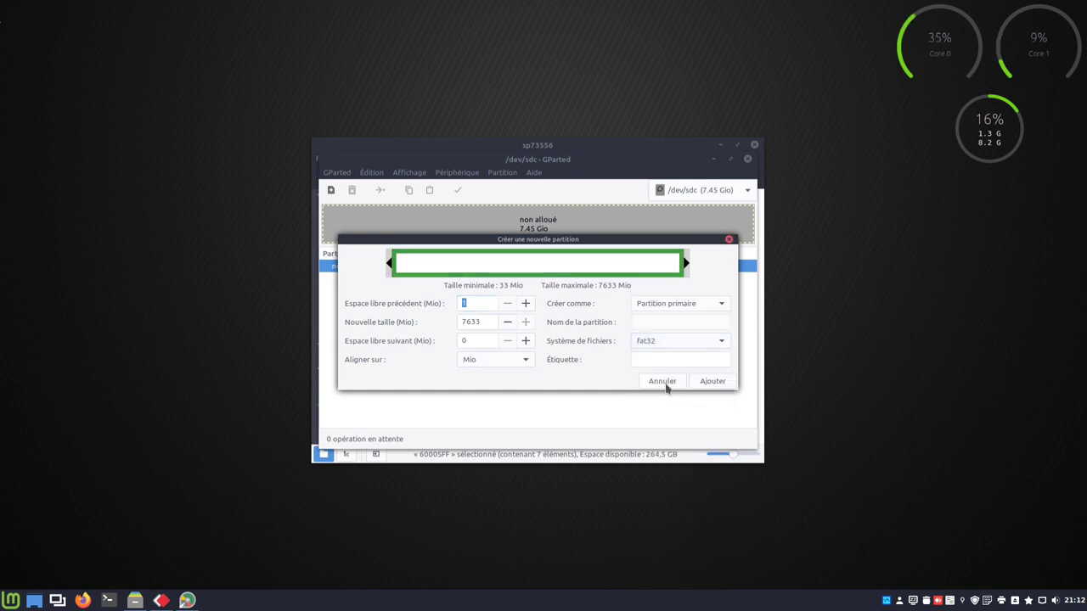
{"action": "left_click", "coordinate": [670, 362]}
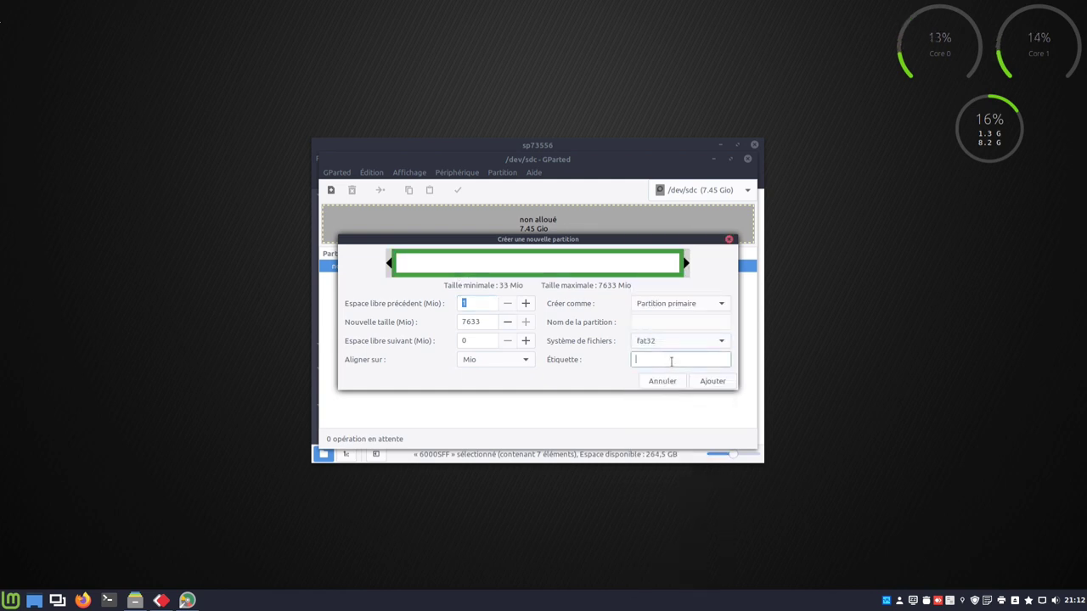
{"action": "type", "text": "FREEDOS"}
{"action": "left_click", "coordinate": [716, 383]}
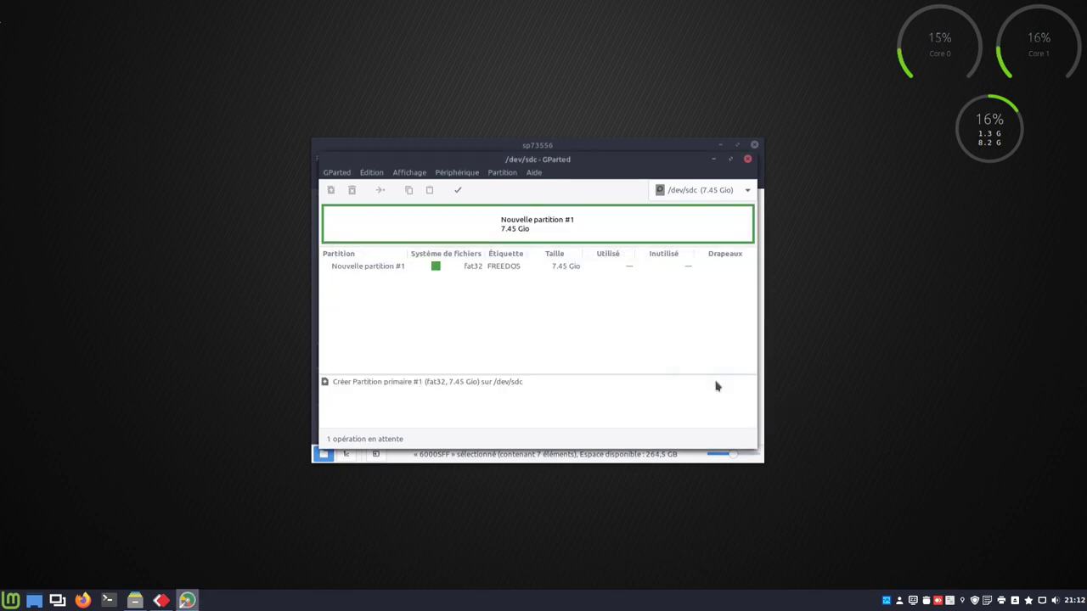
Apply the pending partition creation to /dev/sdc and close GParted
{"action": "left_click", "coordinate": [457, 192]}
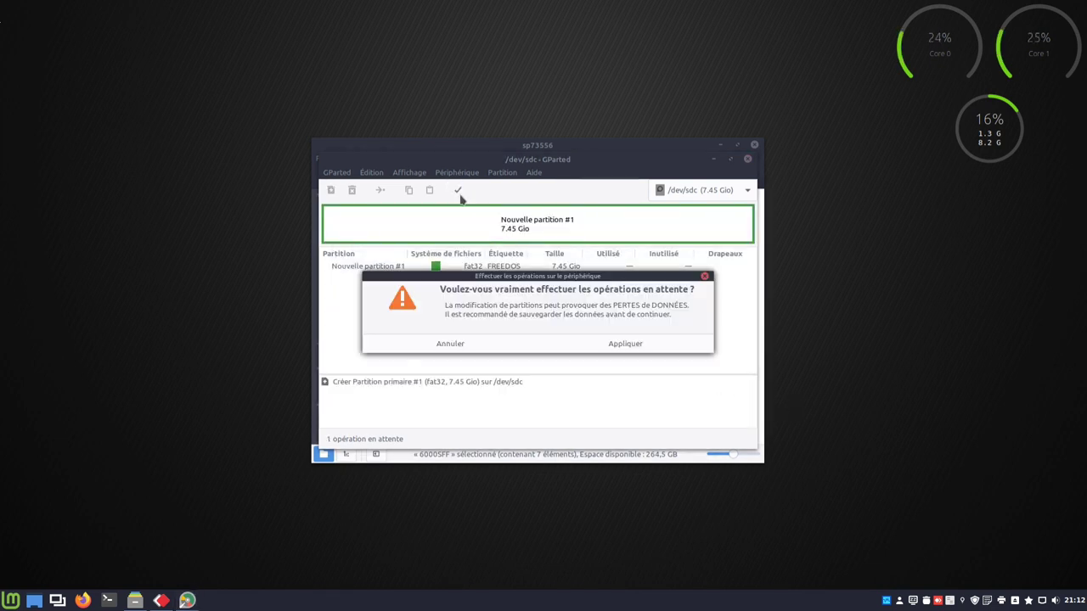
{"action": "left_click", "coordinate": [619, 344]}
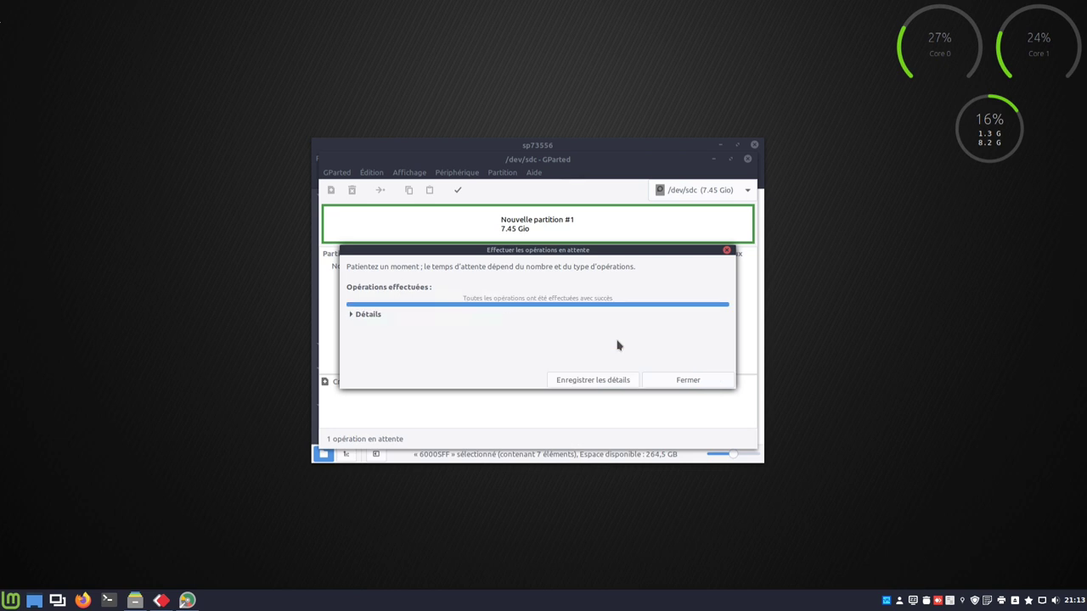
{"action": "left_click", "coordinate": [680, 376]}
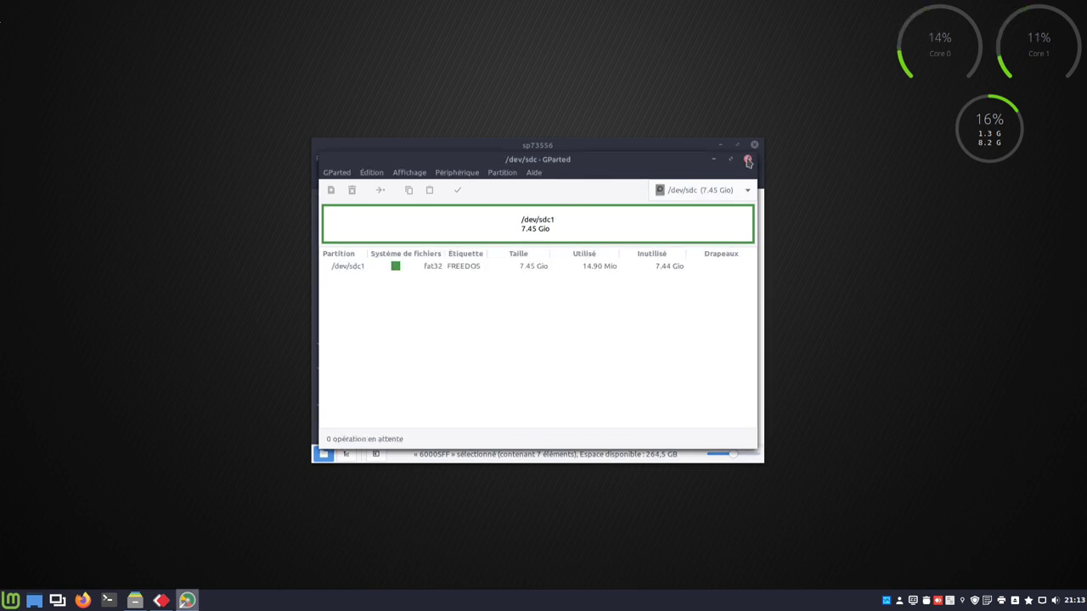
{"action": "left_click", "coordinate": [748, 160]}
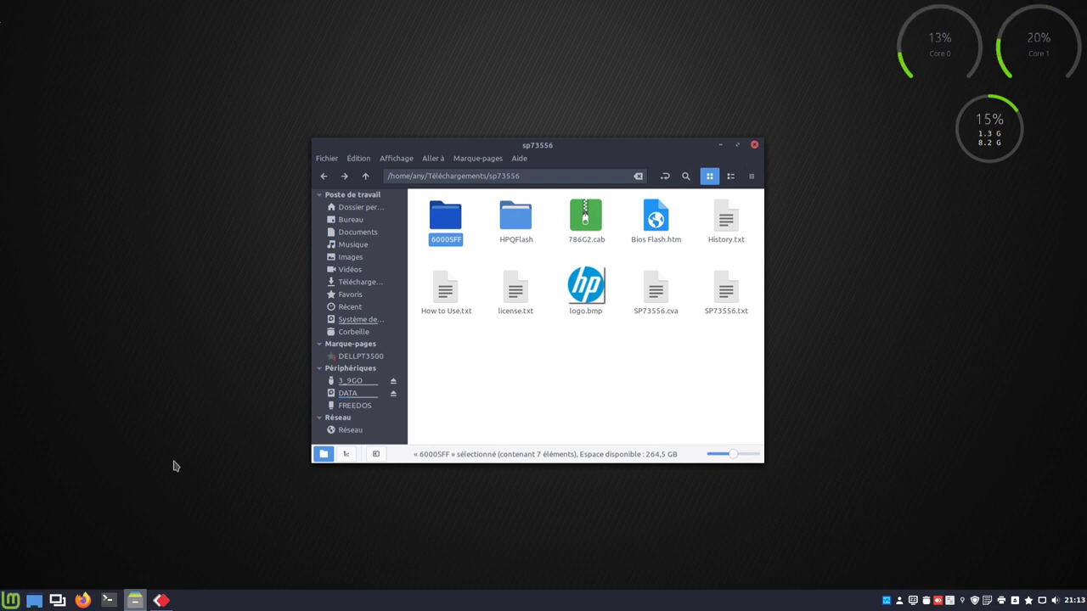
Launch UNetbootin and enter the account password to authenticate as superuser
{"action": "left_click", "coordinate": [14, 601]}
{"action": "type", "text": "une"}
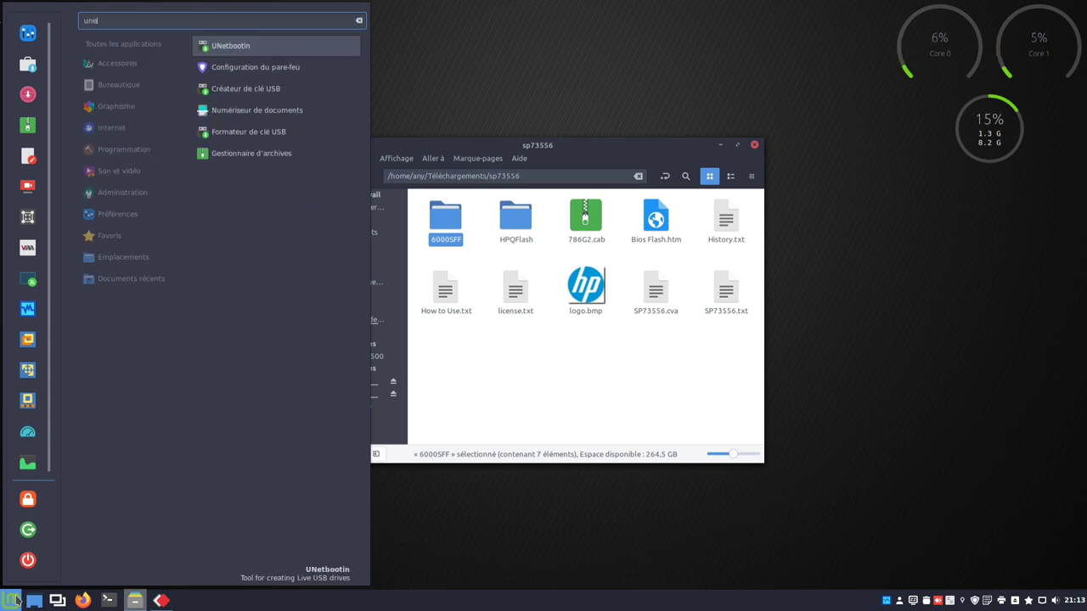
{"action": "left_click", "coordinate": [230, 47]}
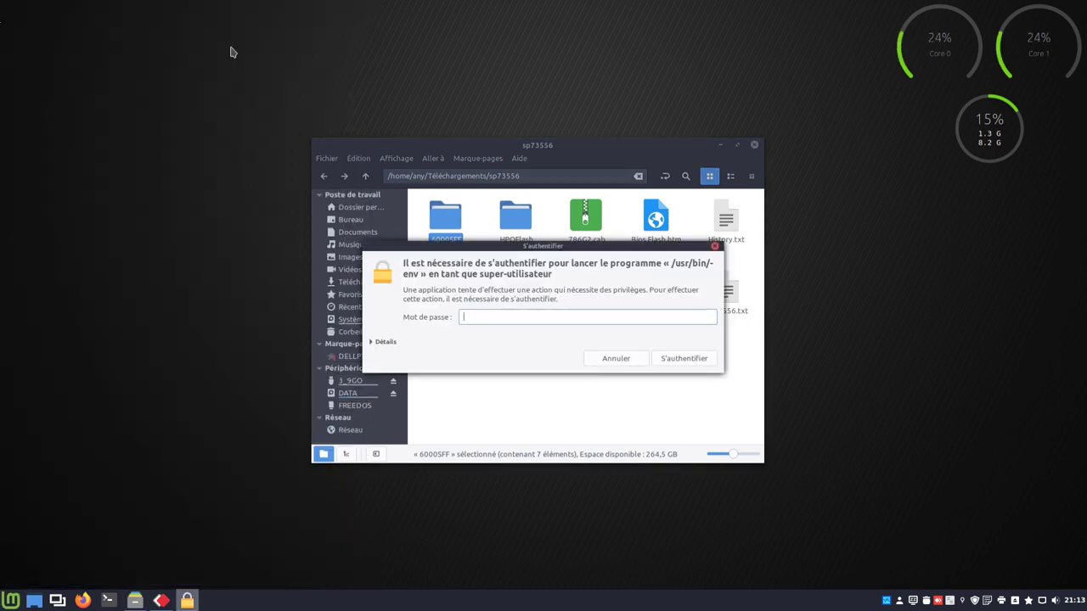
{"action": "type", "text": "•••"}
{"action": "type", "text": "•••"}
{"action": "key", "text": "Return"}
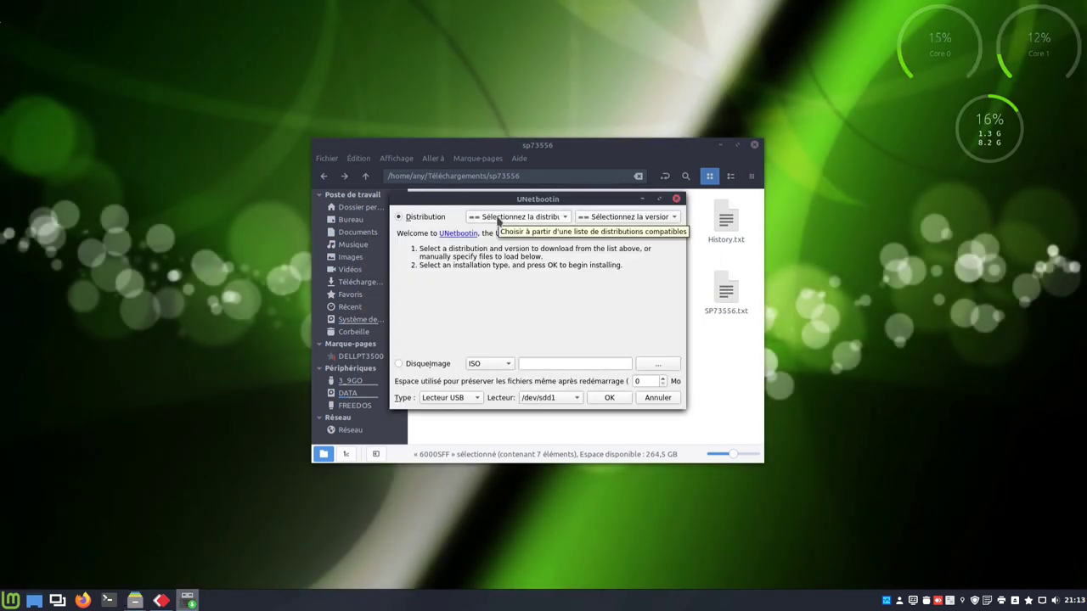
Choose the FreeDOS 1.0 distribution with USB drive /dev/sdc1 as target and try to start the installation
{"action": "left_click", "coordinate": [498, 220]}
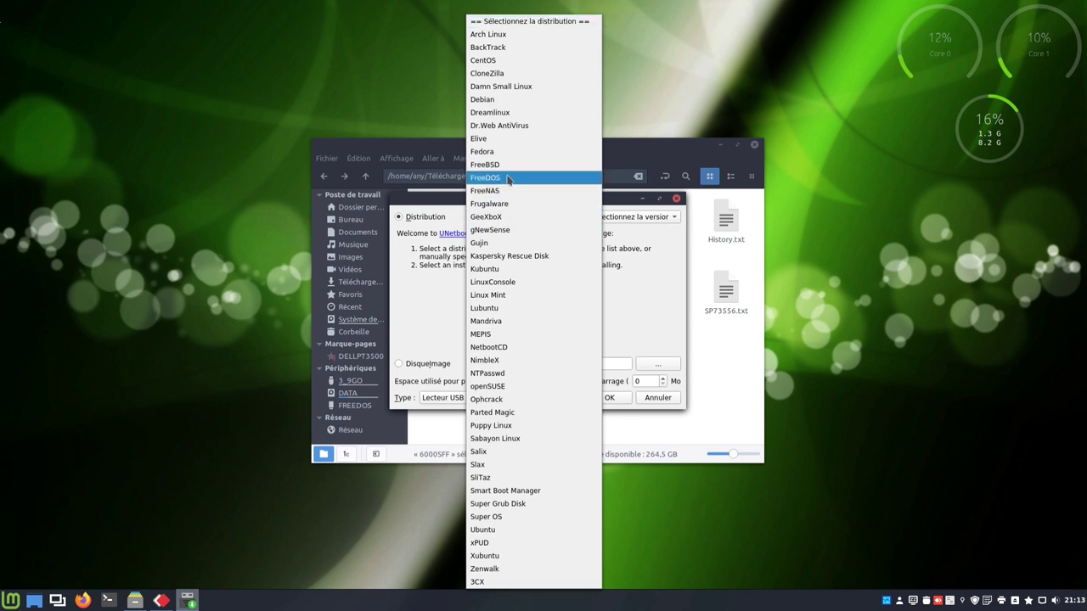
{"action": "left_click", "coordinate": [507, 178]}
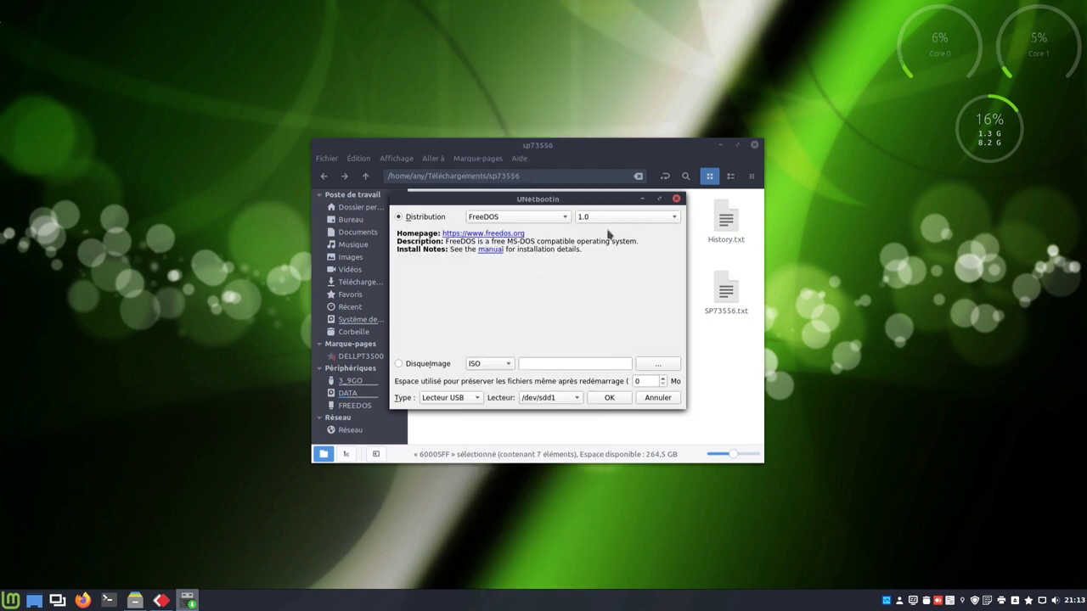
{"action": "left_click", "coordinate": [557, 399]}
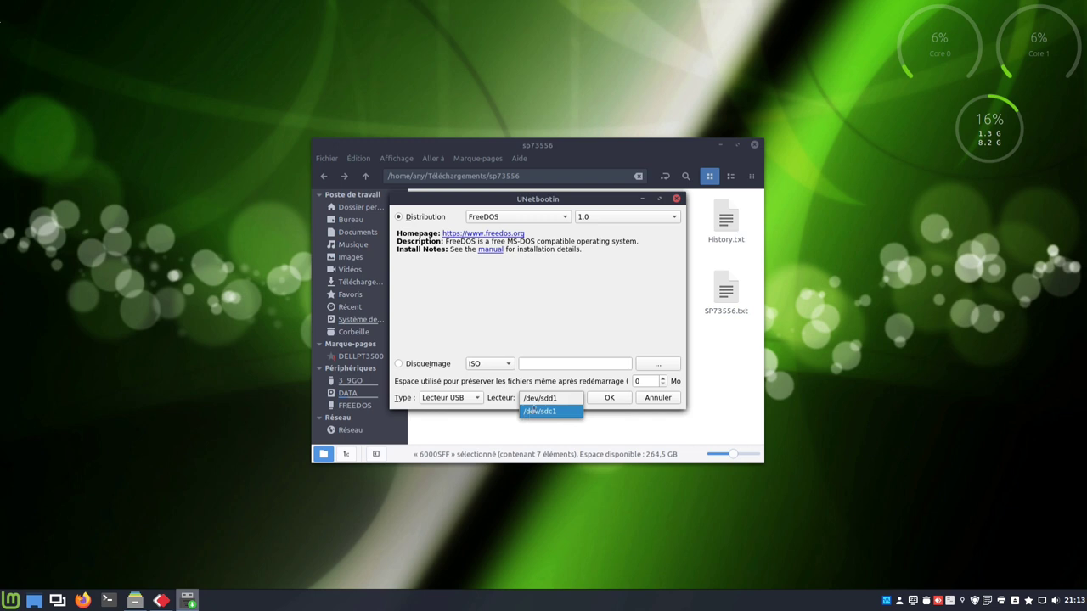
{"action": "left_click", "coordinate": [535, 412]}
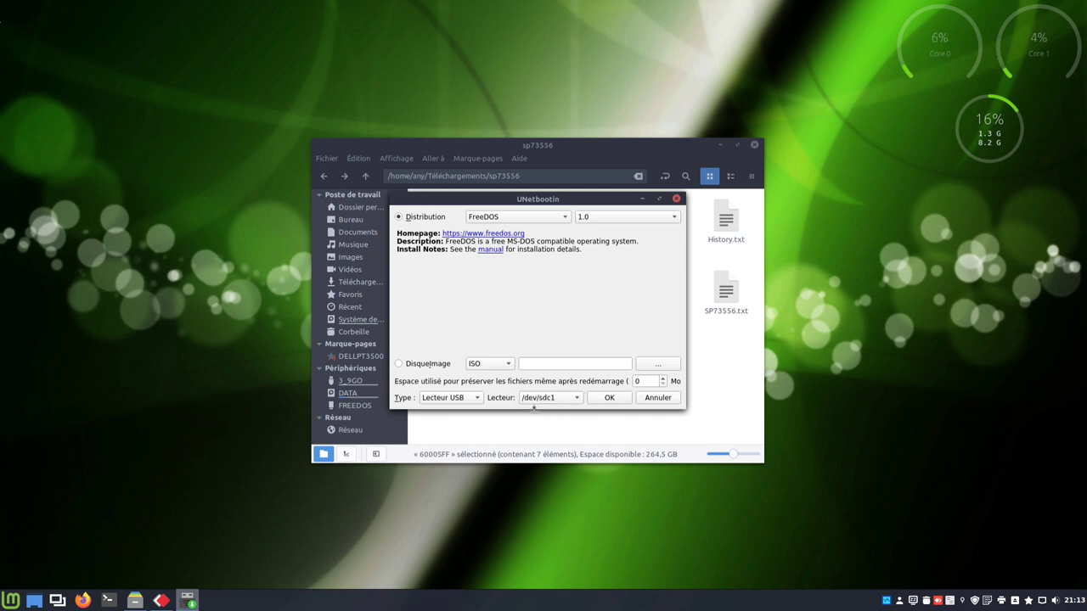
{"action": "left_click", "coordinate": [609, 399]}
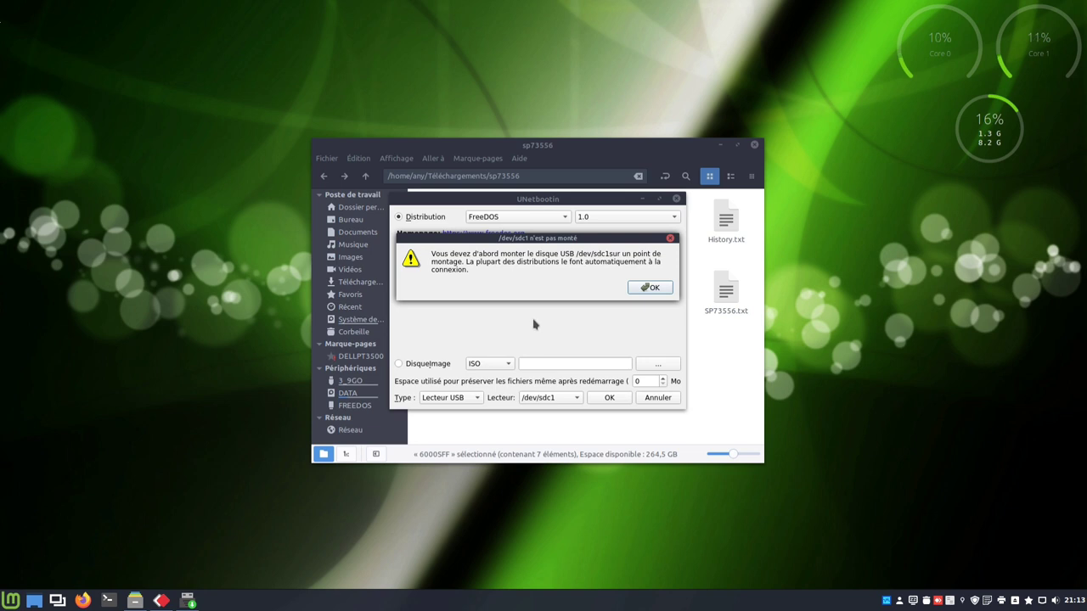
{"action": "left_click", "coordinate": [651, 287]}
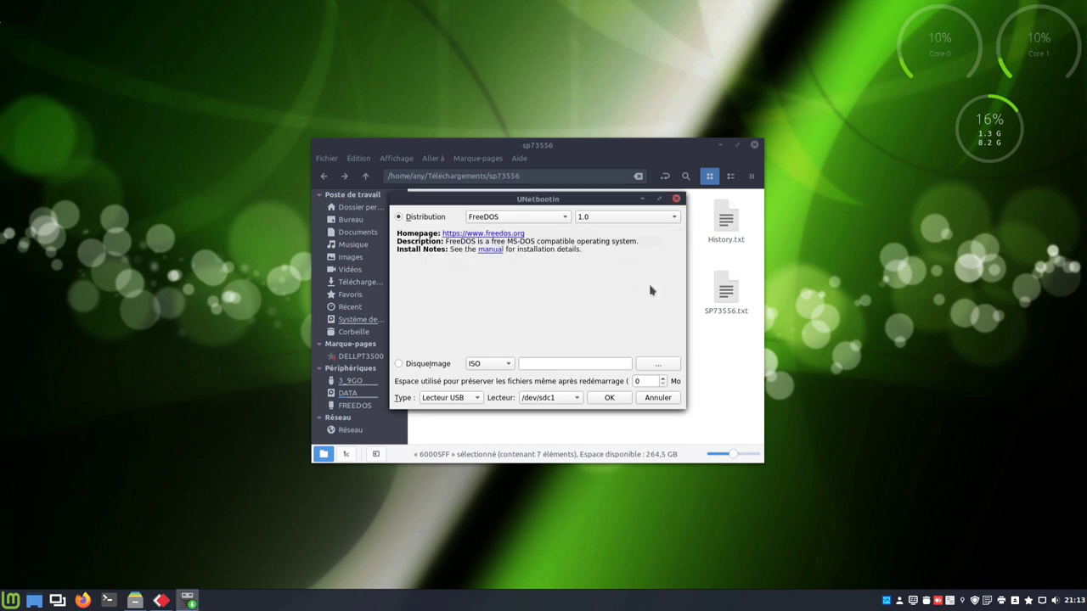
Mount the FREEDOS stick in the file manager, run the UNetbootin installation on /dev/sdc1 and quit UNetbootin
{"action": "left_click", "coordinate": [574, 151]}
{"action": "left_click", "coordinate": [354, 407]}
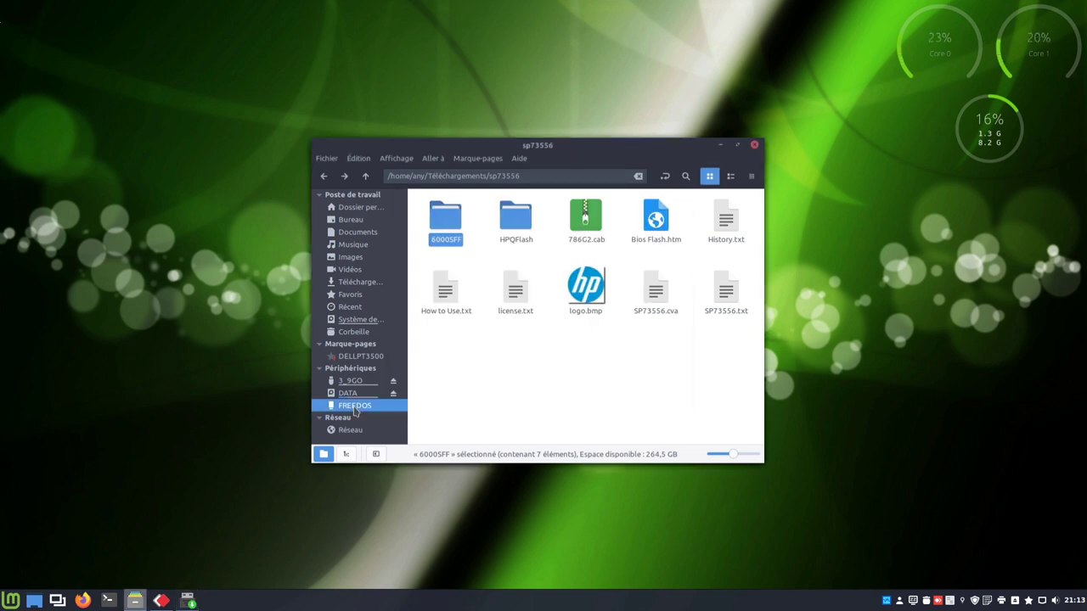
{"action": "left_click", "coordinate": [188, 600]}
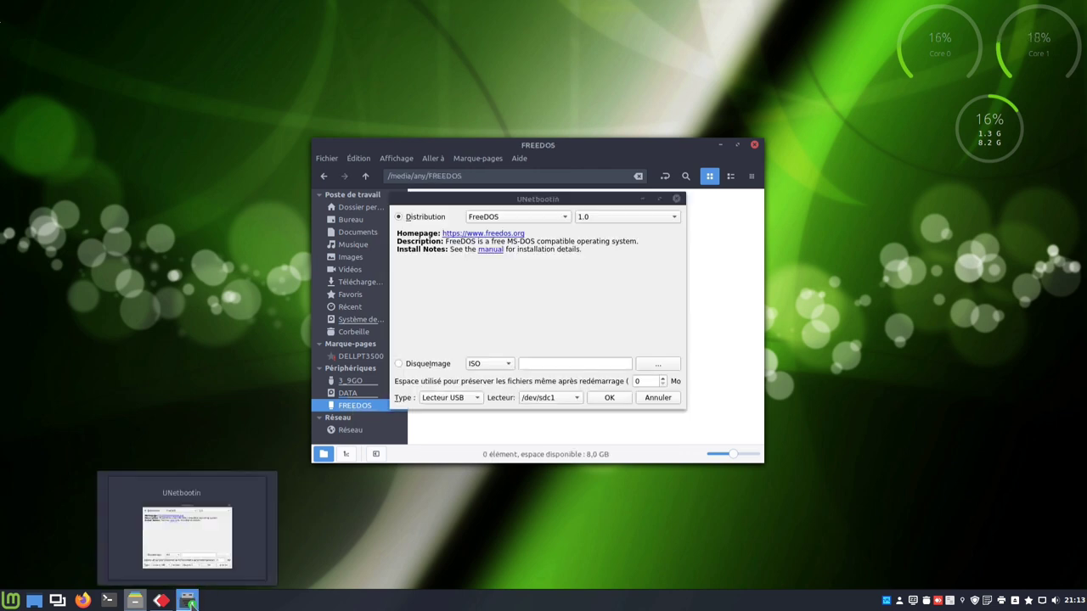
{"action": "left_click", "coordinate": [609, 399]}
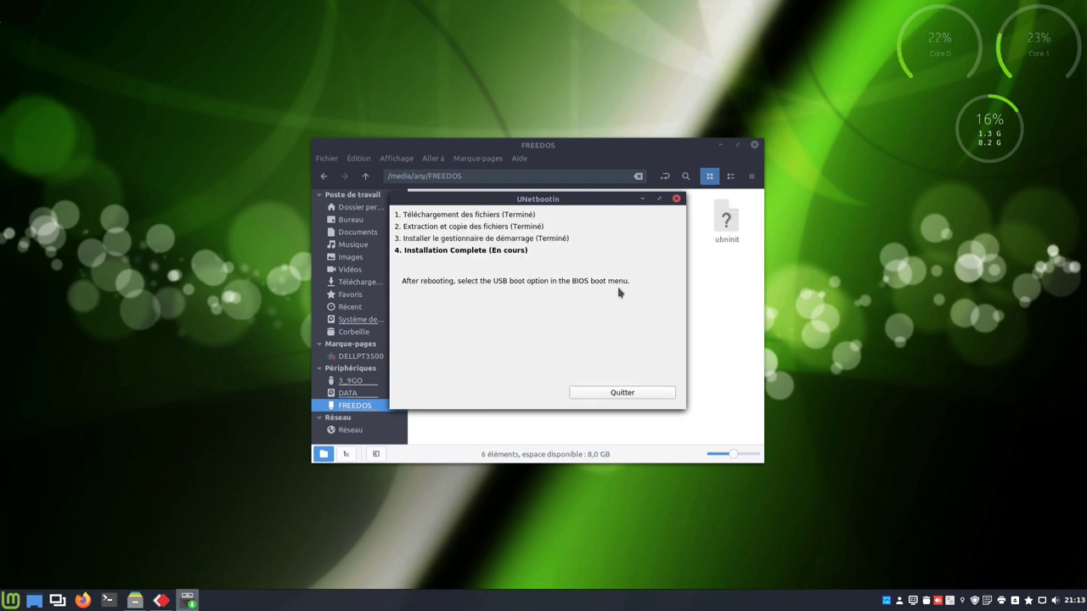
{"action": "left_click", "coordinate": [621, 392]}
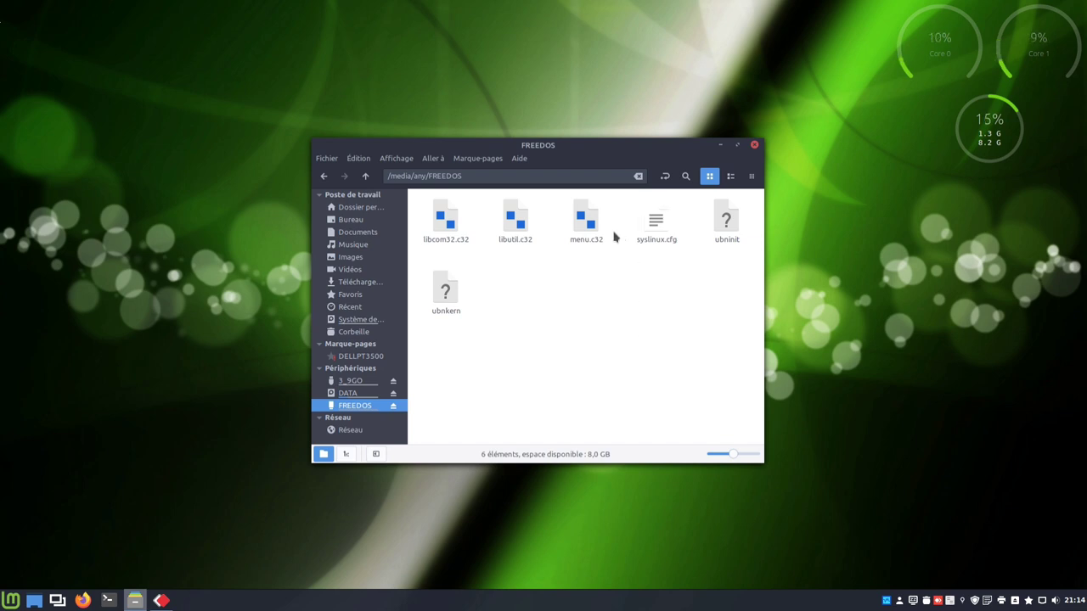
Create a folder named HP at the root of the FREEDOS stick
{"action": "right_click", "coordinate": [599, 352]}
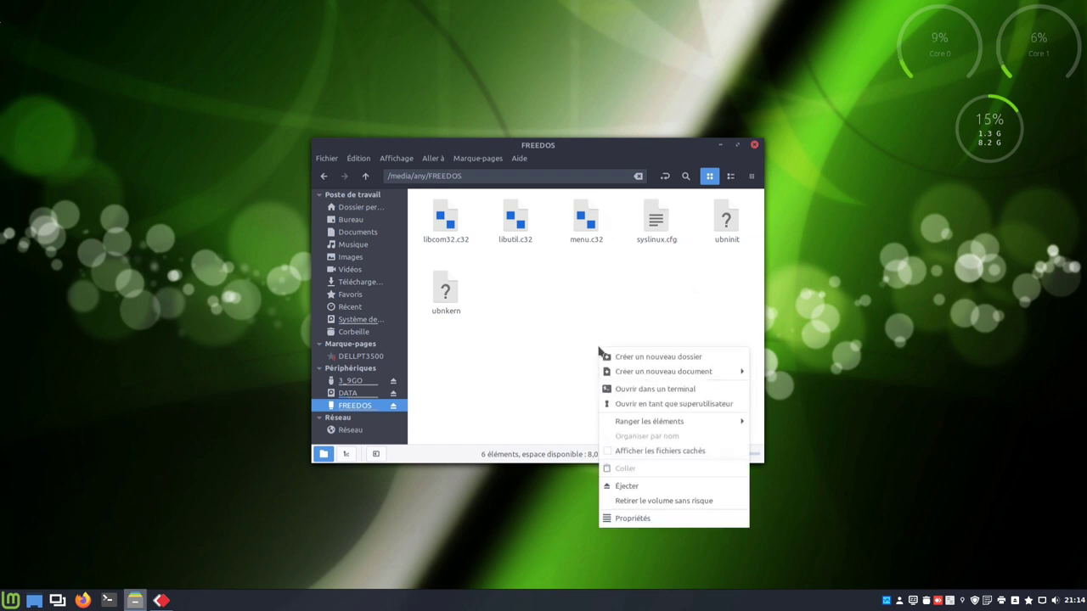
{"action": "left_click", "coordinate": [664, 357]}
{"action": "type", "text": "HP"}
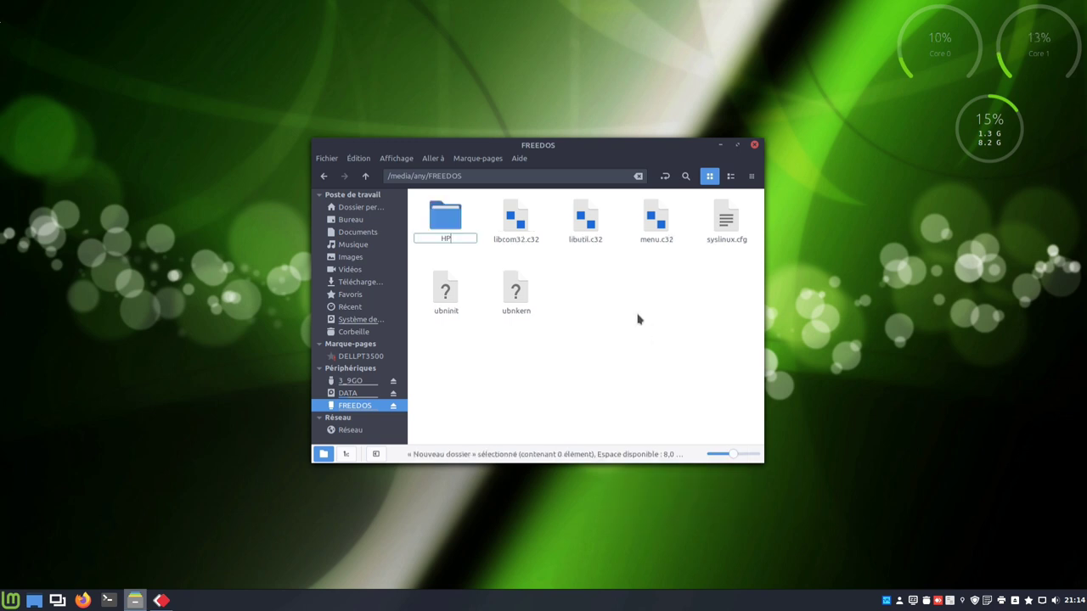
{"action": "key", "text": "Return"}
Create two subfolders named LAPTOP and DESKTOP inside the HP folder
{"action": "double_click", "coordinate": [458, 225]}
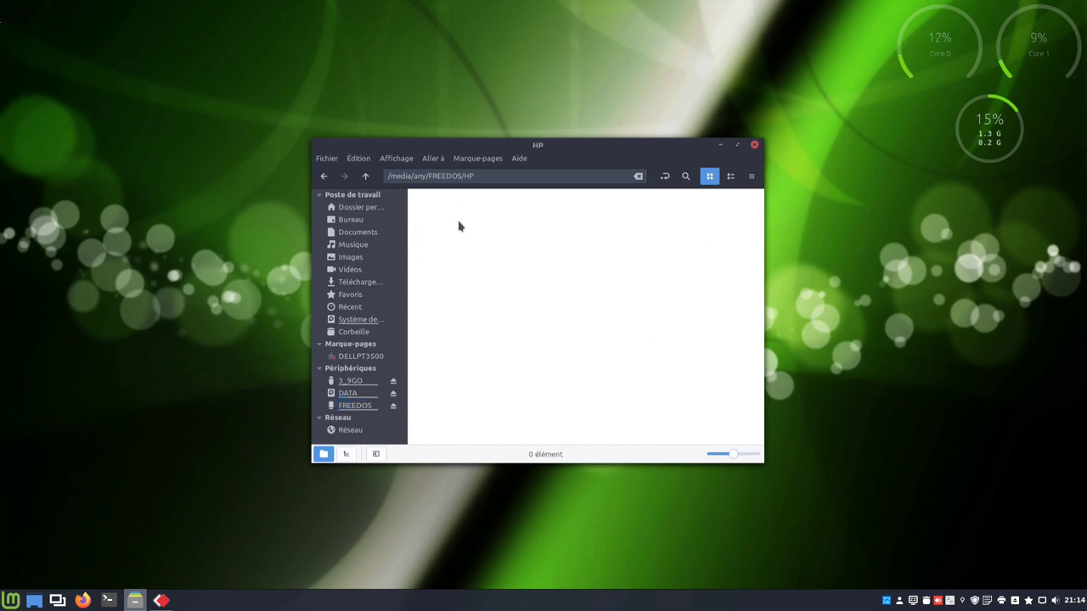
{"action": "right_click", "coordinate": [459, 225]}
{"action": "left_click", "coordinate": [468, 235]}
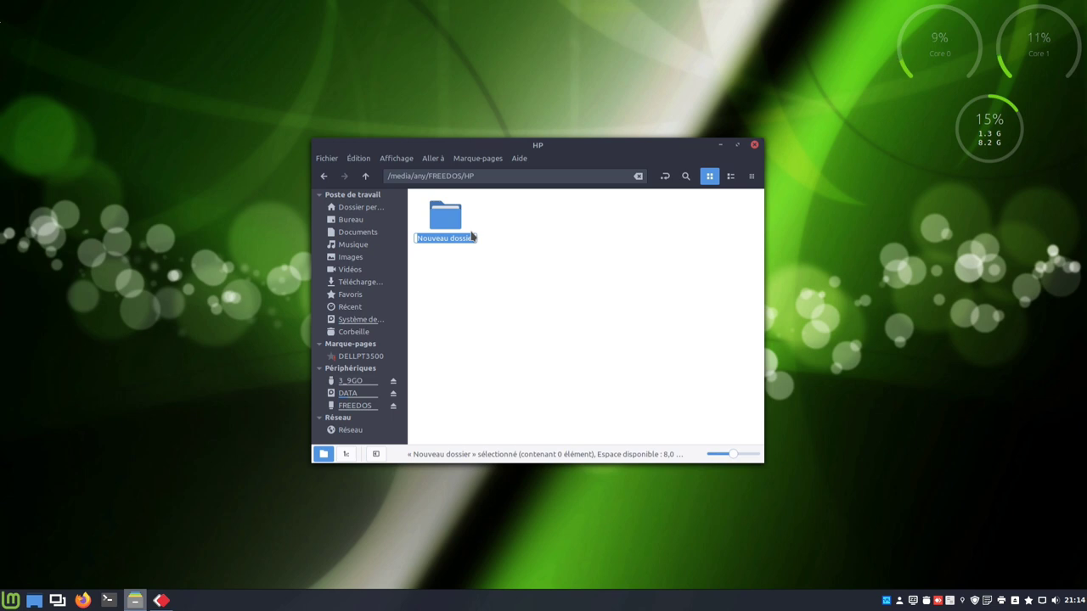
{"action": "type", "text": "LAPTOP"}
{"action": "key", "text": "Return"}
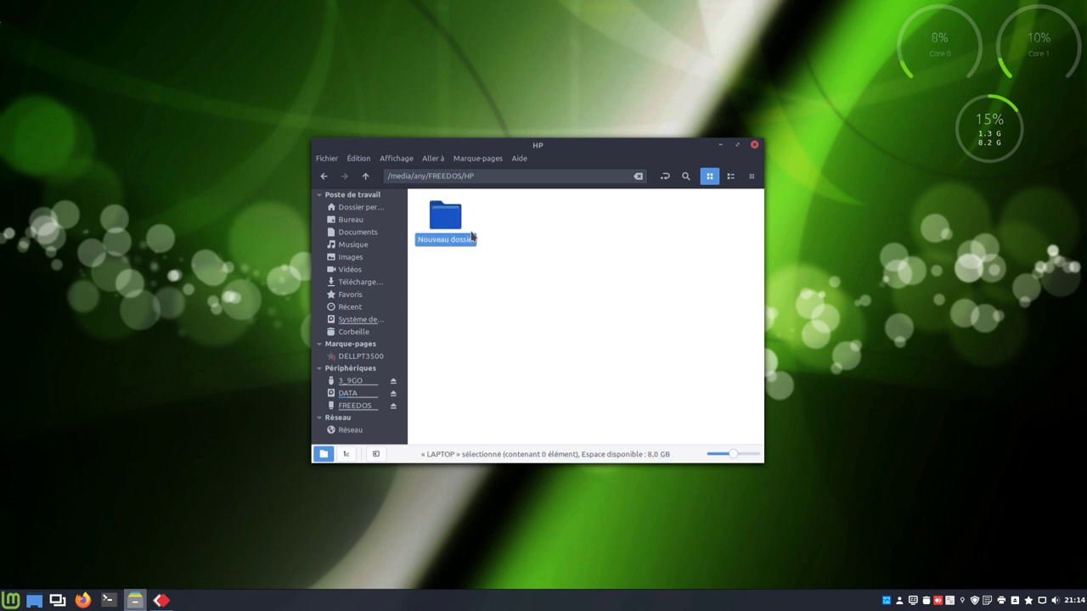
{"action": "right_click", "coordinate": [497, 260]}
{"action": "left_click", "coordinate": [510, 269]}
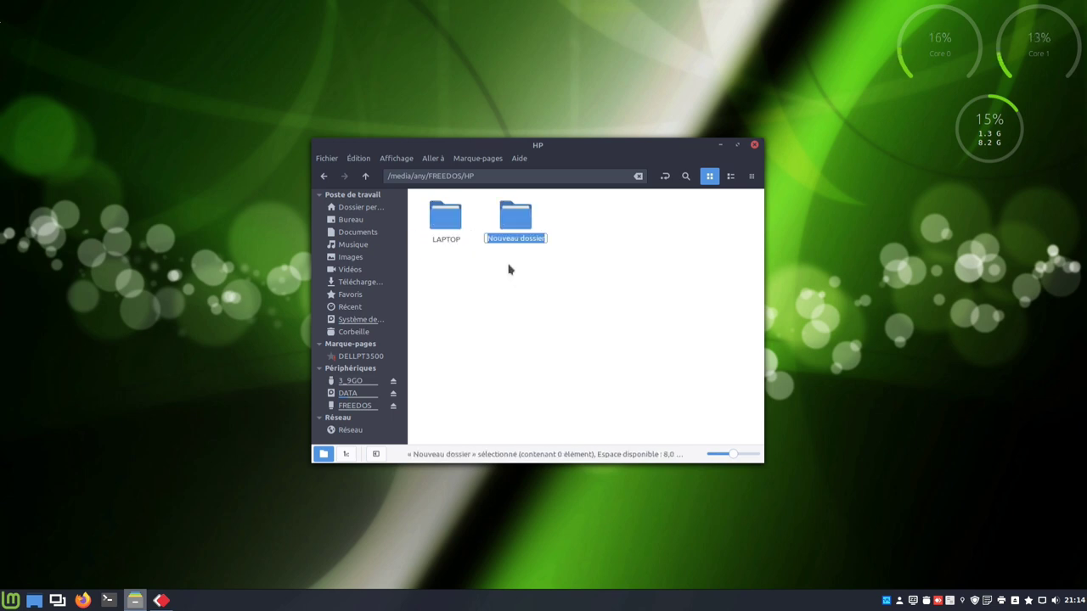
{"action": "type", "text": "DESKTOP"}
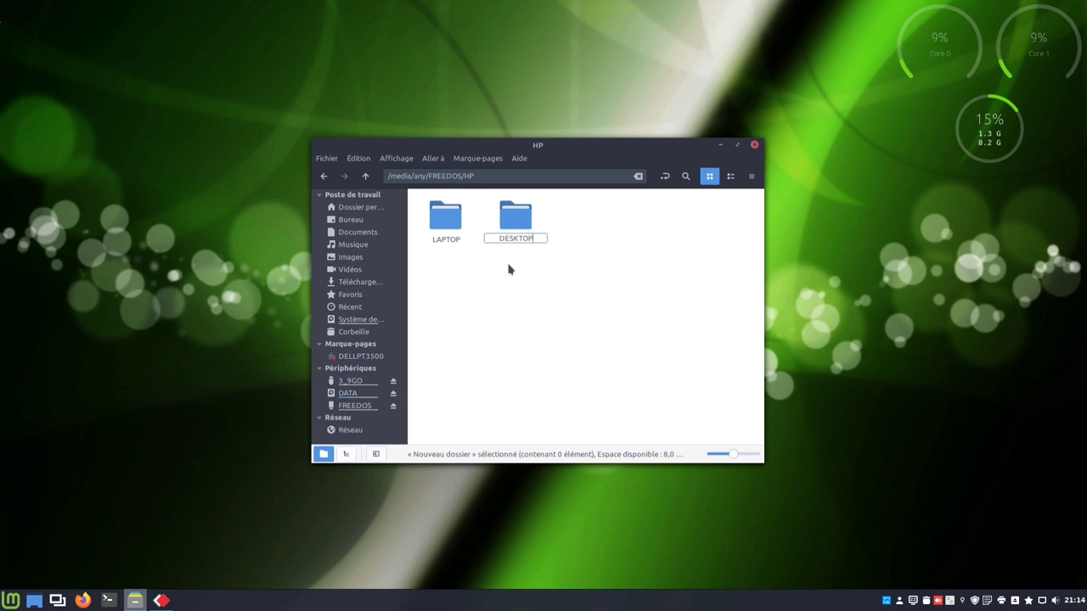
{"action": "key", "text": "Return"}
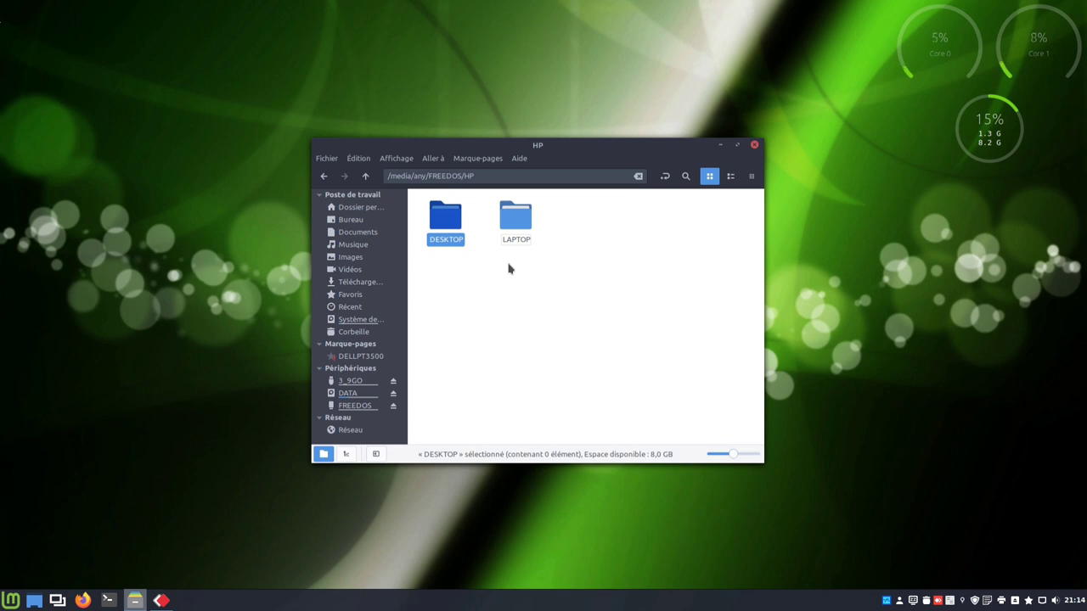
Copy the 6000SFF folder from Téléchargements/sp73556 into HP/DESKTOP on the FREEDOS stick and close the file manager
{"action": "left_click", "coordinate": [368, 286]}
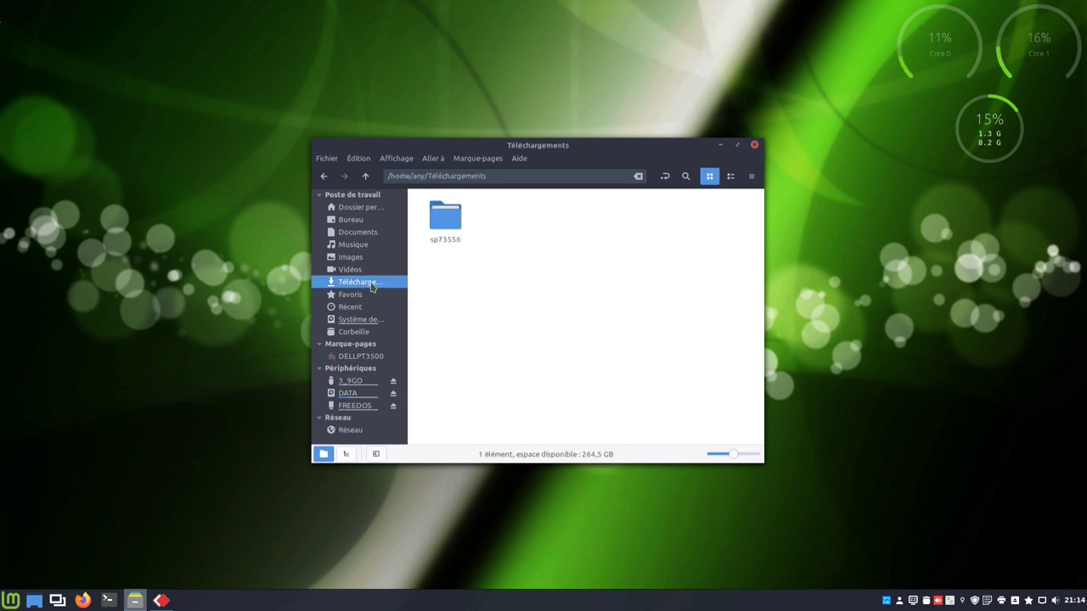
{"action": "double_click", "coordinate": [453, 219]}
{"action": "right_click", "coordinate": [454, 221]}
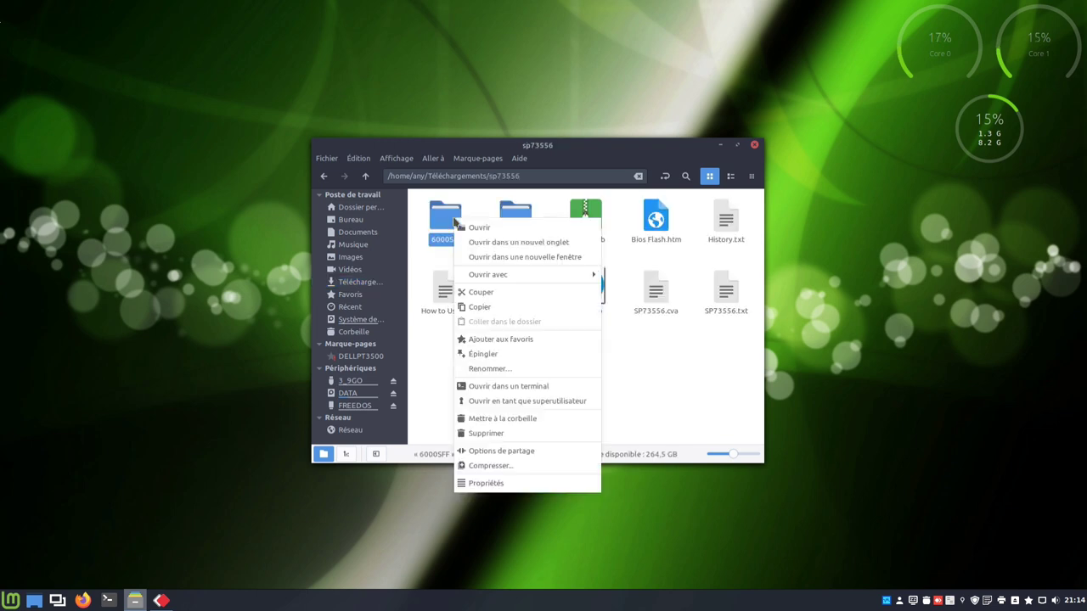
{"action": "left_click", "coordinate": [479, 308]}
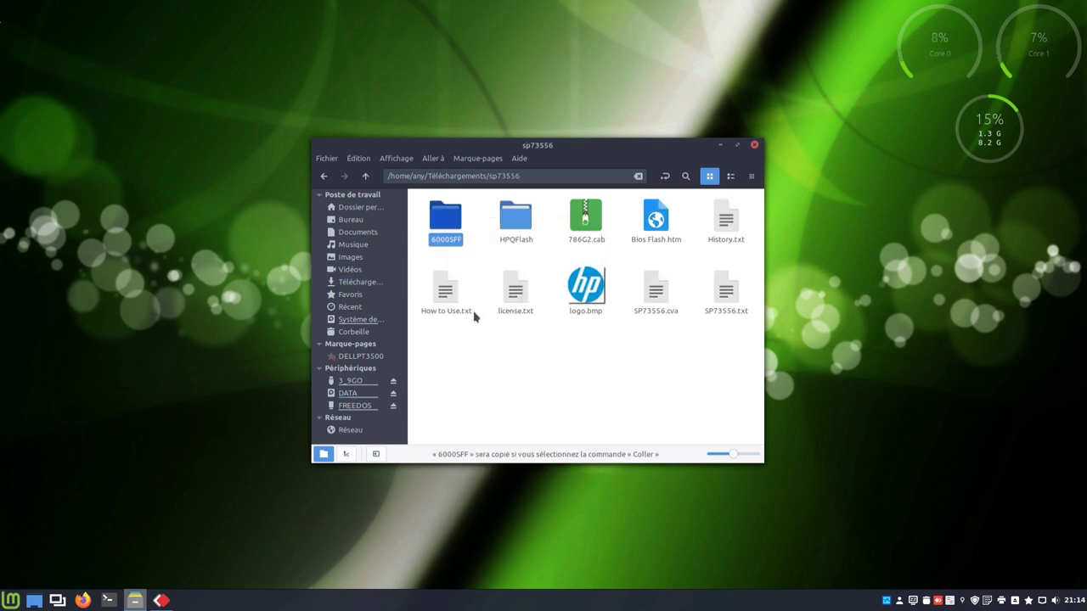
{"action": "left_click", "coordinate": [364, 406]}
{"action": "double_click", "coordinate": [443, 223]}
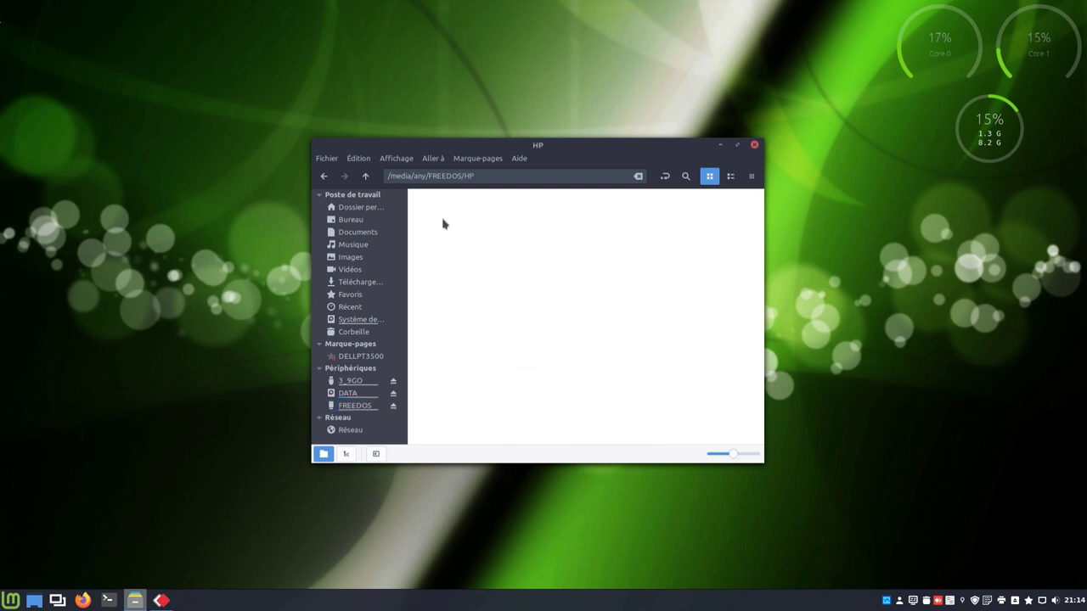
{"action": "double_click", "coordinate": [444, 223]}
{"action": "right_click", "coordinate": [465, 256]}
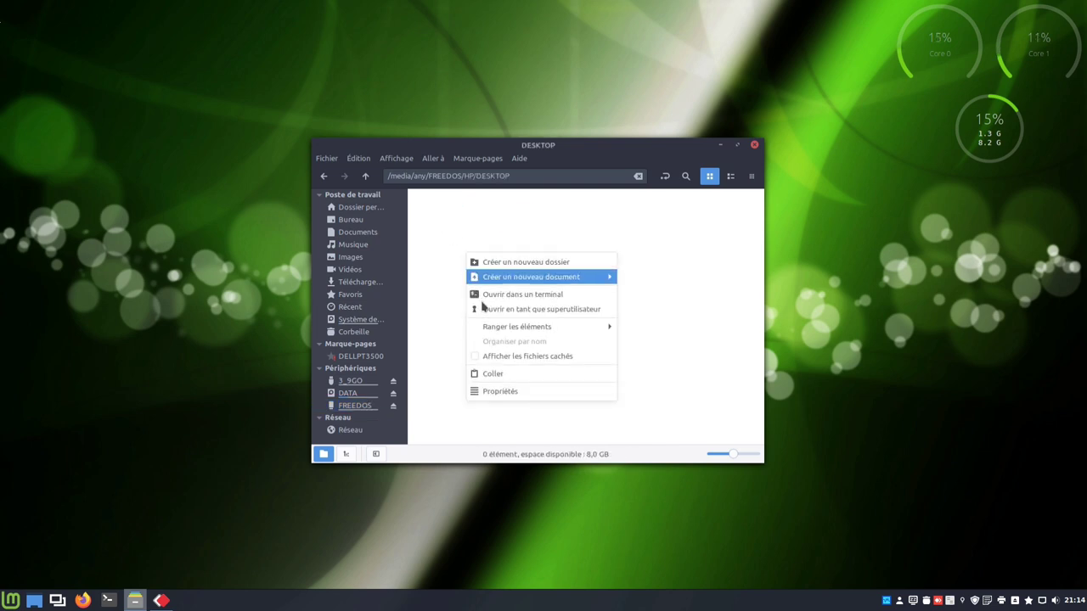
{"action": "left_click", "coordinate": [497, 374]}
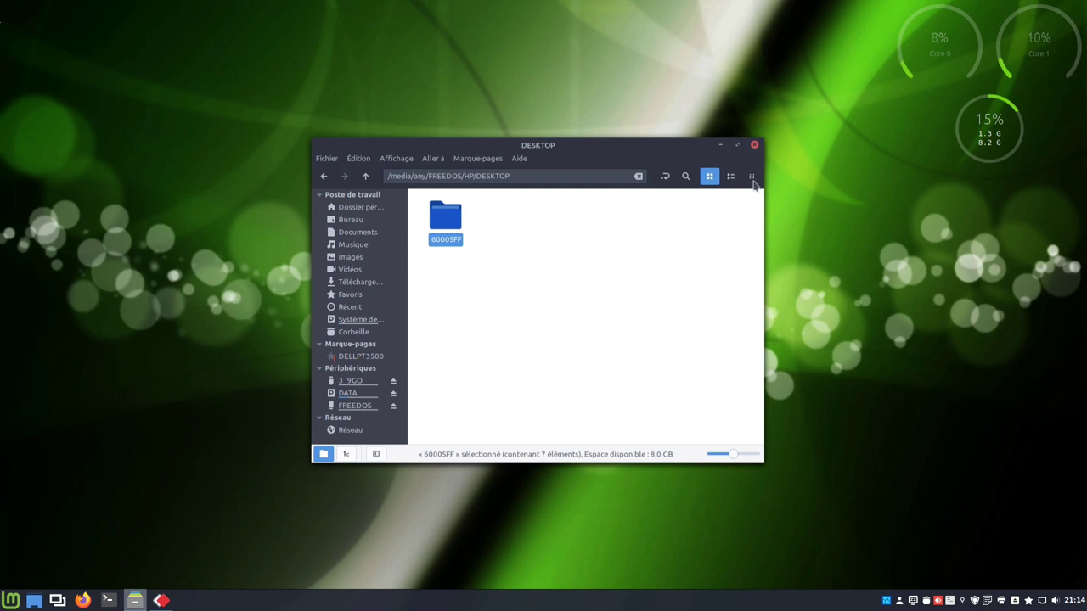
{"action": "left_click", "coordinate": [754, 145]}
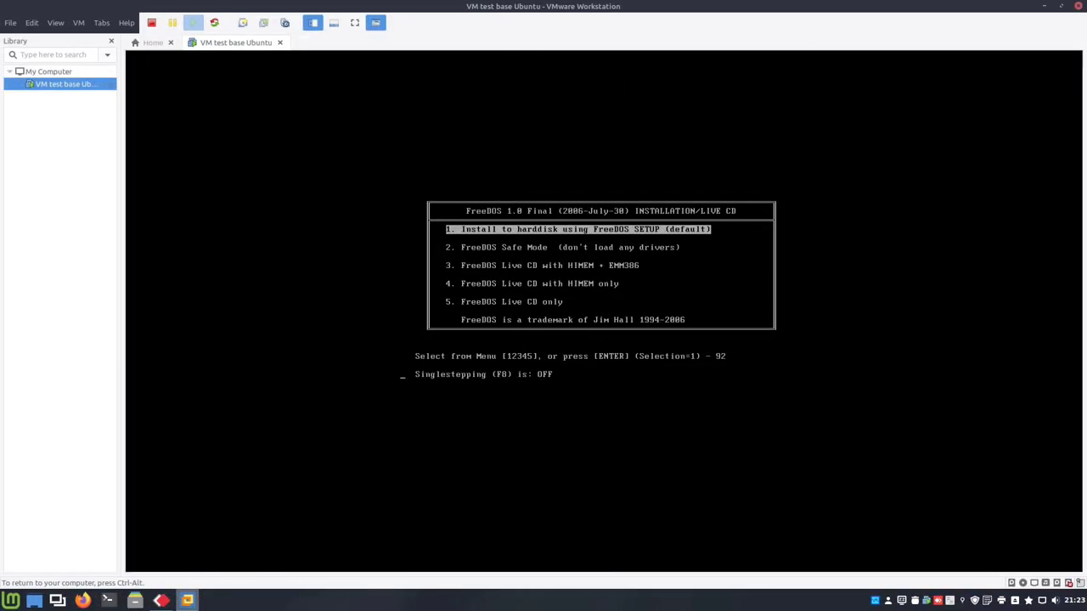
In the VMware Workstation virtual machine, go through the FreeDOS 1.0 boot options and boot option 5, FreeDOS Live CD only
{"action": "key", "text": "Down"}
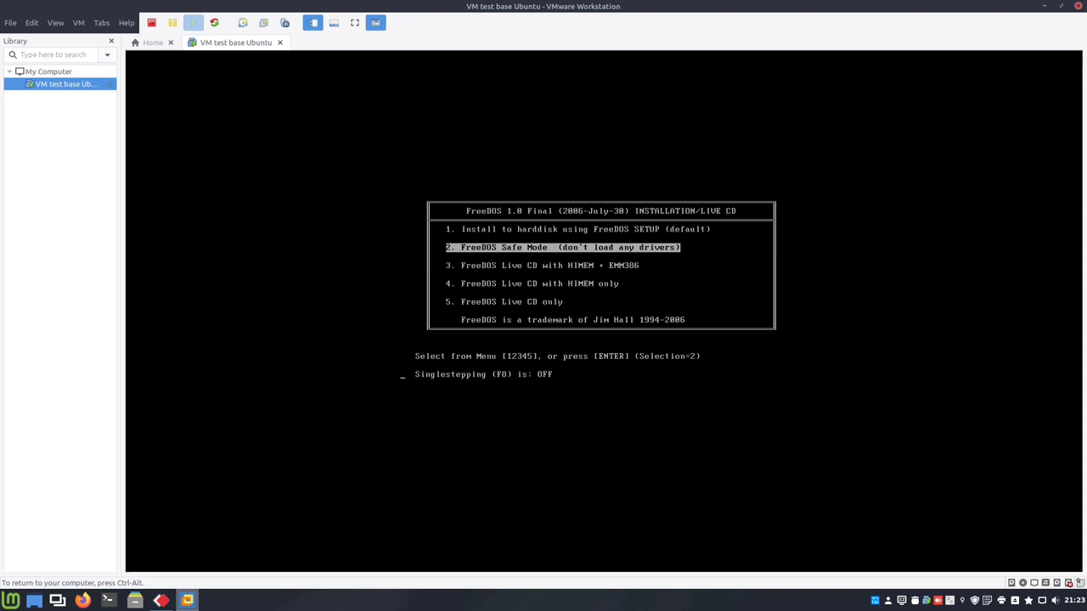
{"action": "key", "text": "Up"}
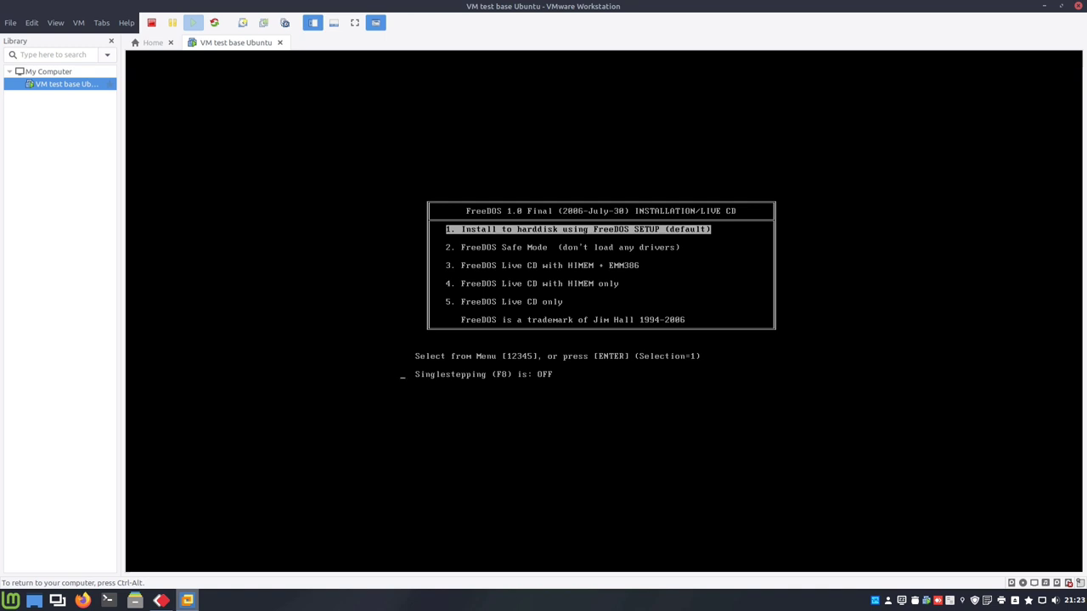
{"action": "key", "text": "Down"}
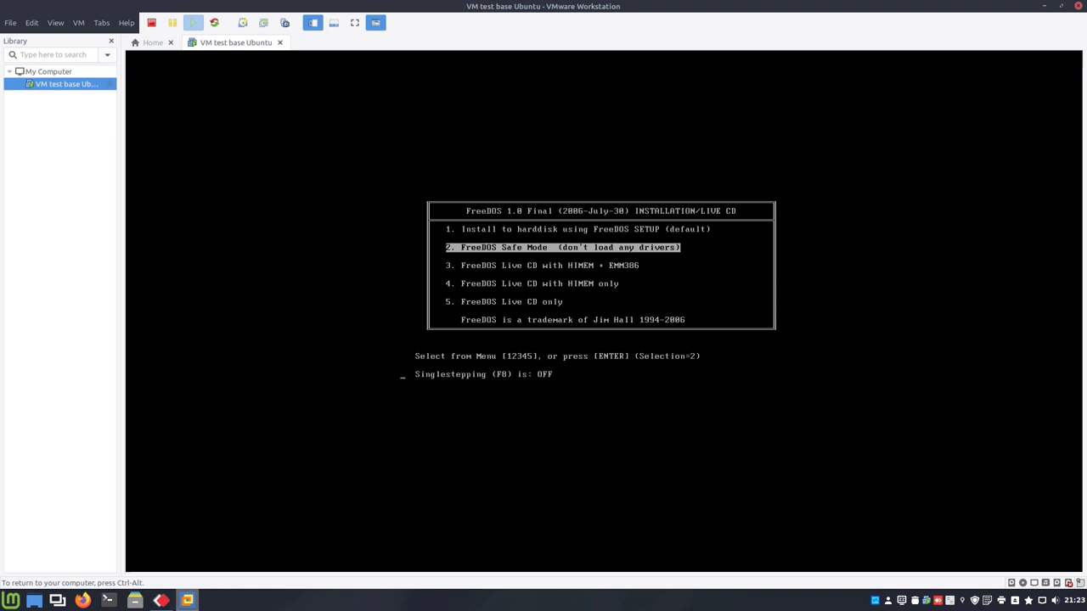
{"action": "key", "text": "Down"}
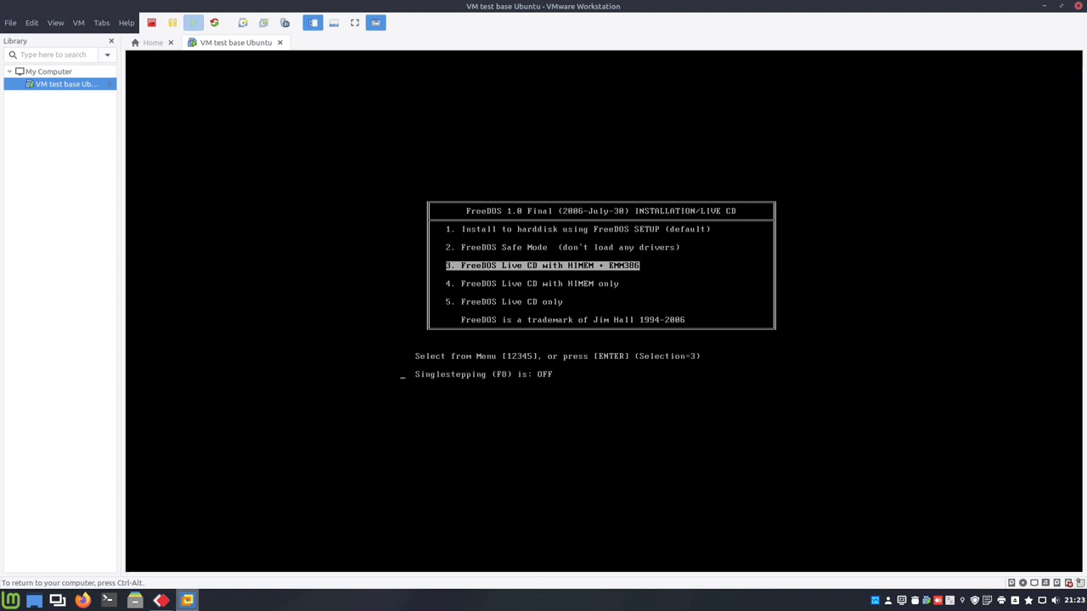
{"action": "key", "text": "Down"}
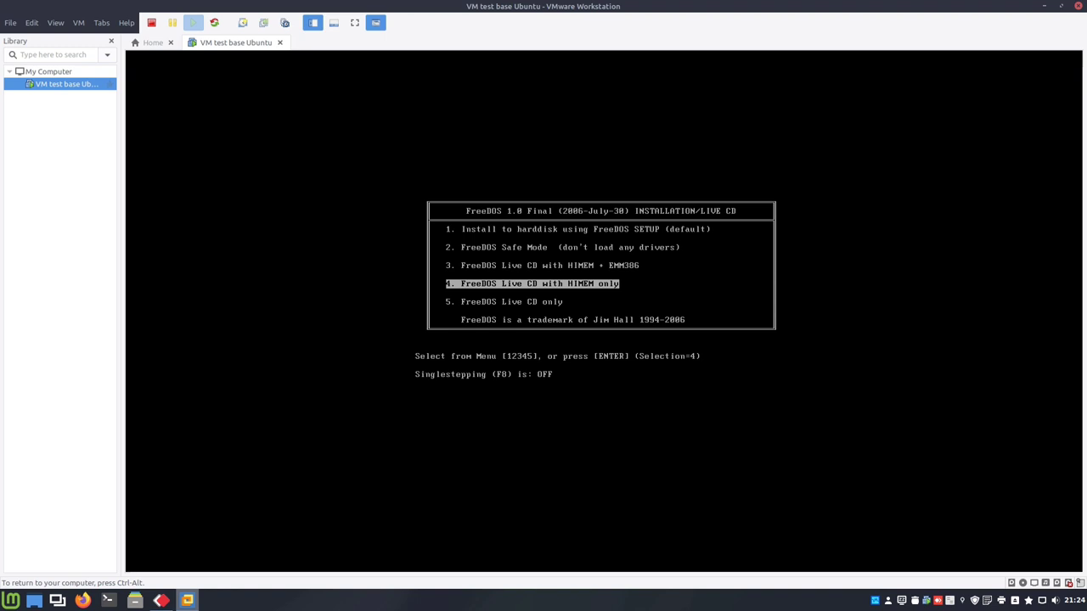
{"action": "key", "text": "Down"}
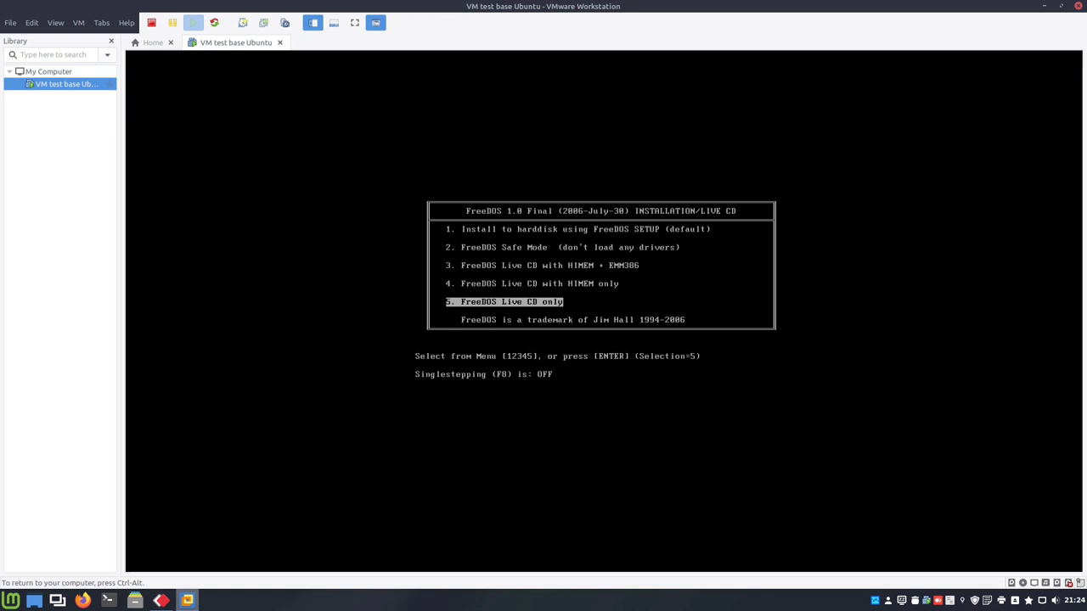
{"action": "key", "text": "Return"}
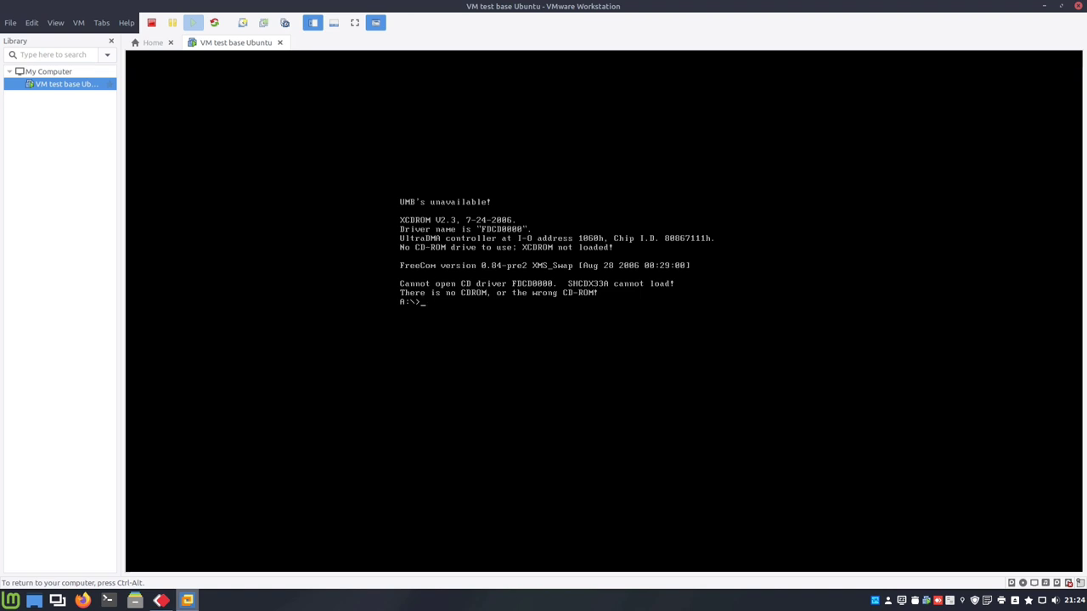
Switch from the A: prompt to drive C: and list the contents of its root directory with dir
{"action": "type", "text": "c:"}
{"action": "key", "text": "BackSpace"}
{"action": "type", "text": ":"}
{"action": "key", "text": "Return"}
{"action": "key", "text": "Return"}
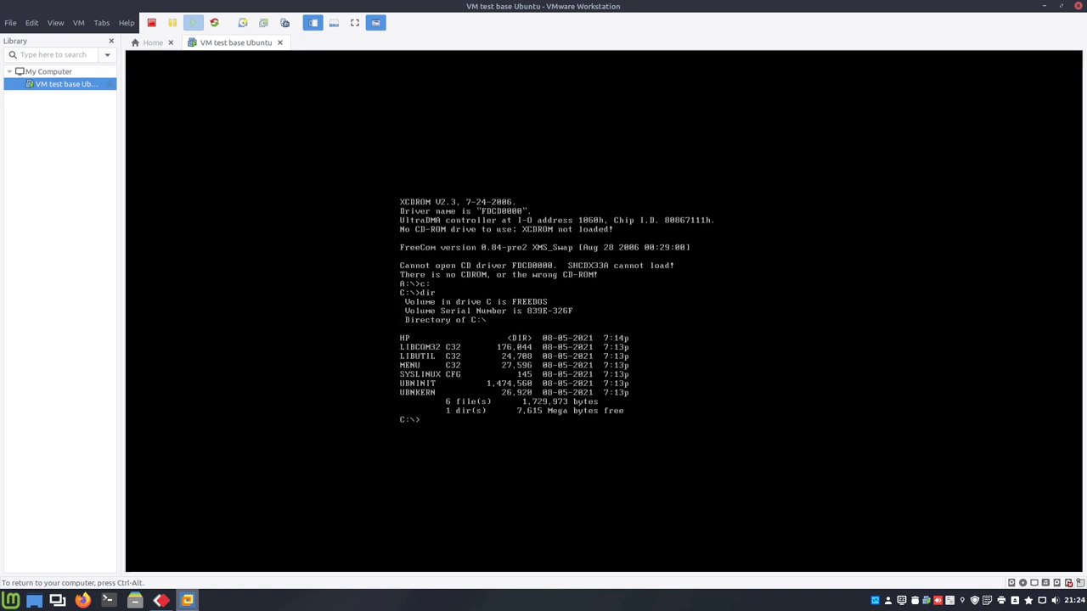
Change into the HP directory on drive C: and list its contents with dir
{"action": "type", "text": "cd hp"}
{"action": "key", "text": "Return"}
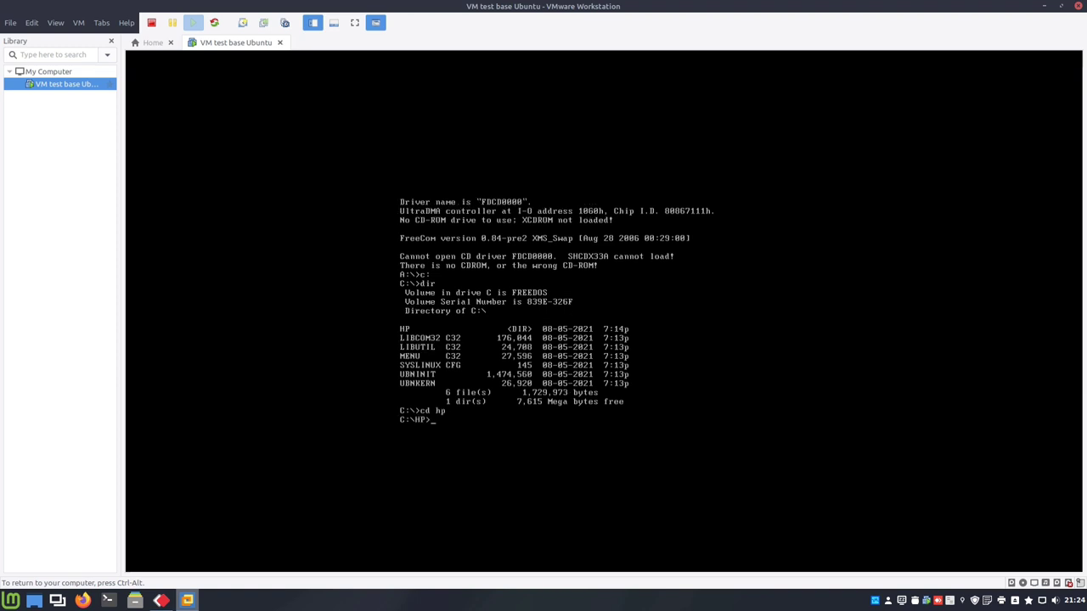
{"action": "type", "text": "dir"}
{"action": "key", "text": "Return"}
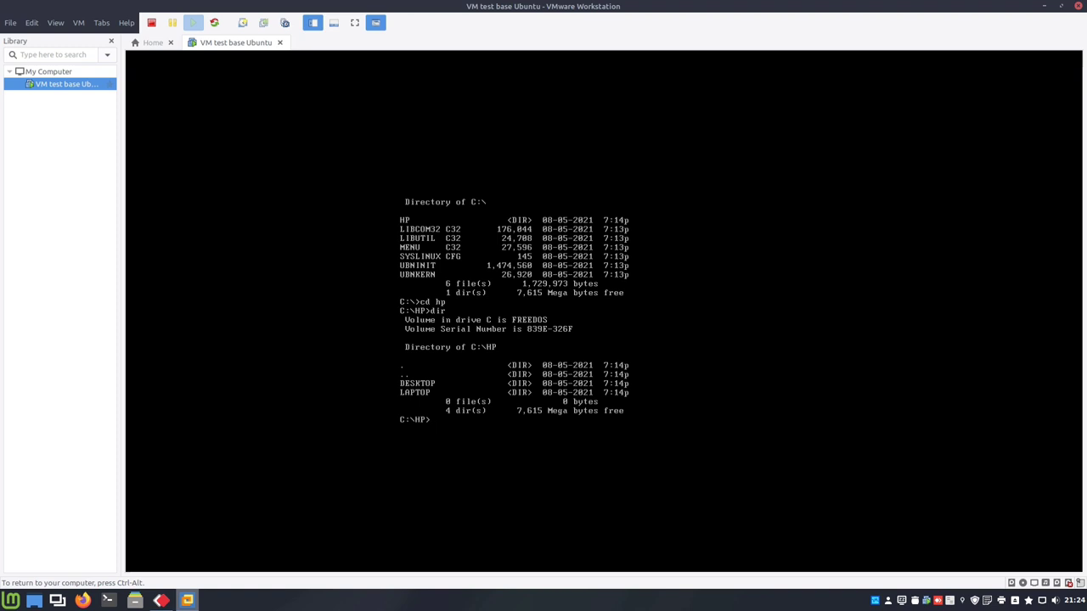
Change into the DESKTOP subdirectory of C:\HP and list its contents with dir
{"action": "type", "text": "cd dek"}
{"action": "key", "text": "BackSpace"}
{"action": "type", "text": "s"}
{"action": "key", "text": "Tab"}
{"action": "key", "text": "Return"}
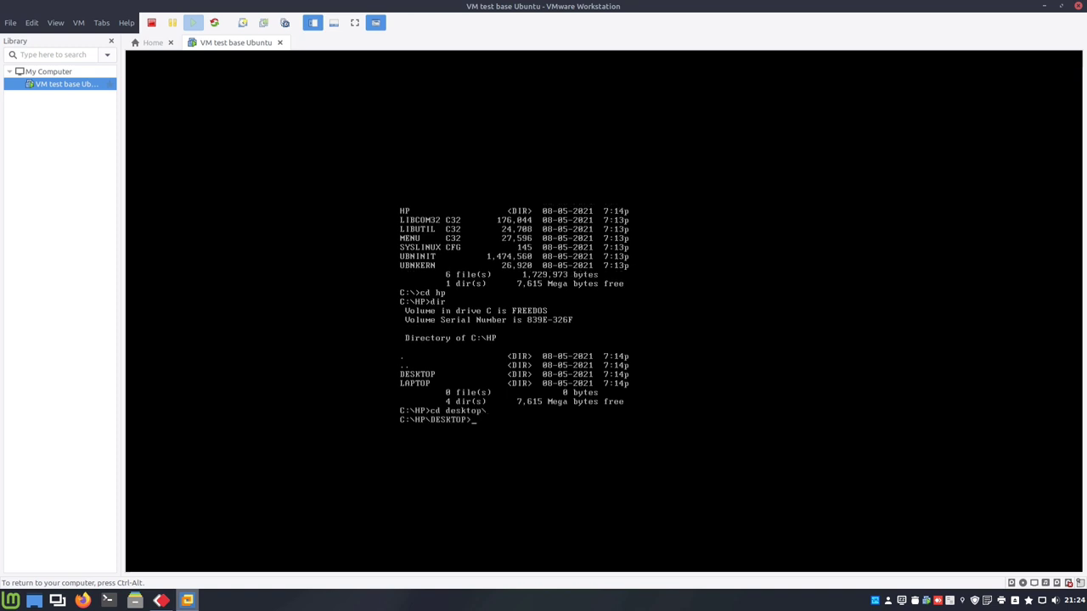
{"action": "type", "text": "dir"}
{"action": "key", "text": "Return"}
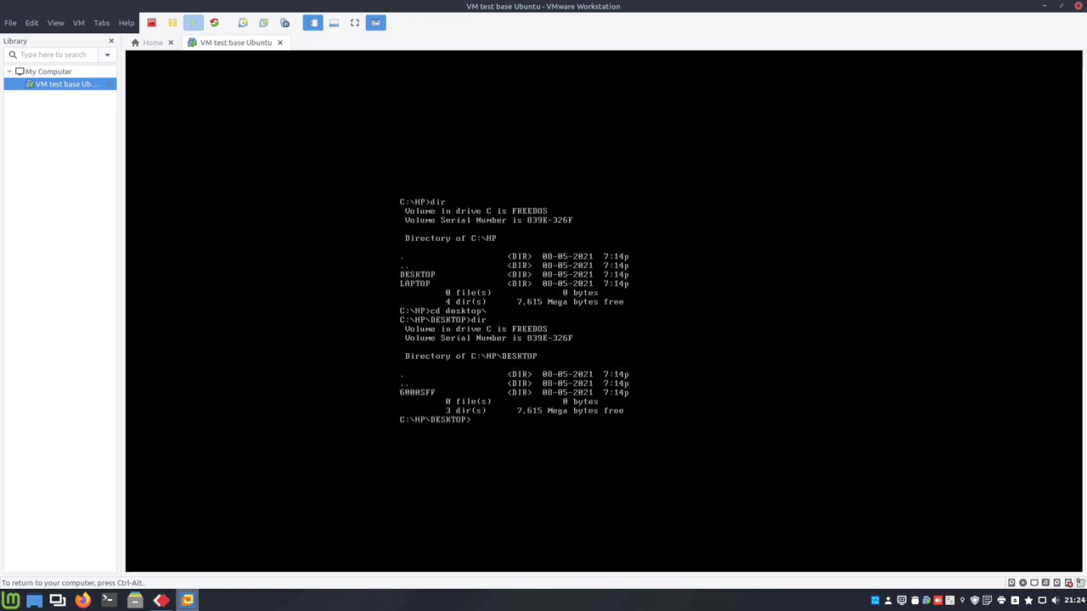
Change into the 6000SFF directory inside C:\HP\DESKTOP
{"action": "type", "text": "cd"}
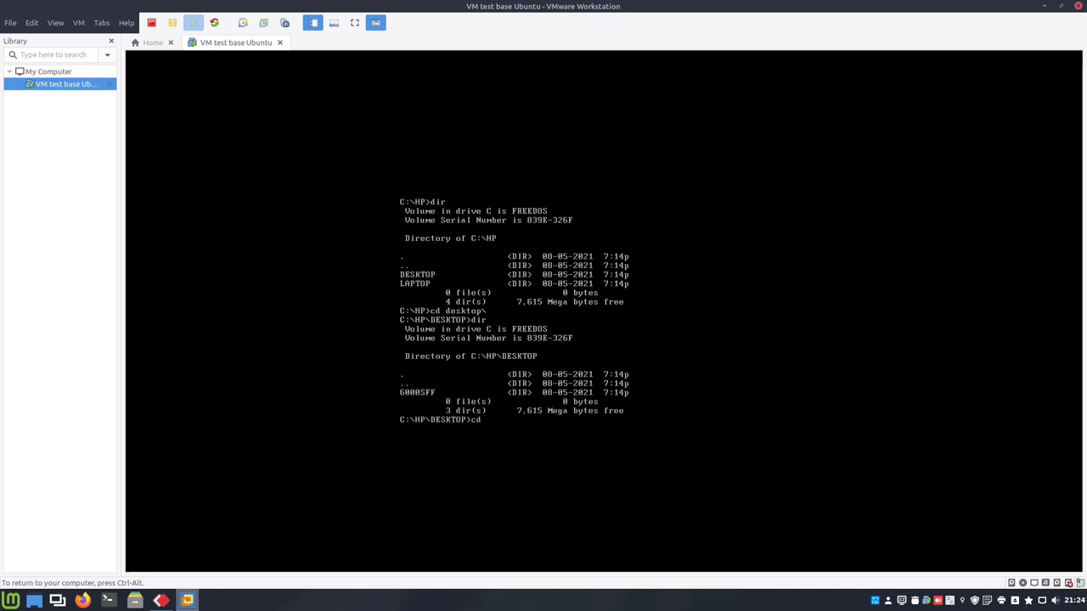